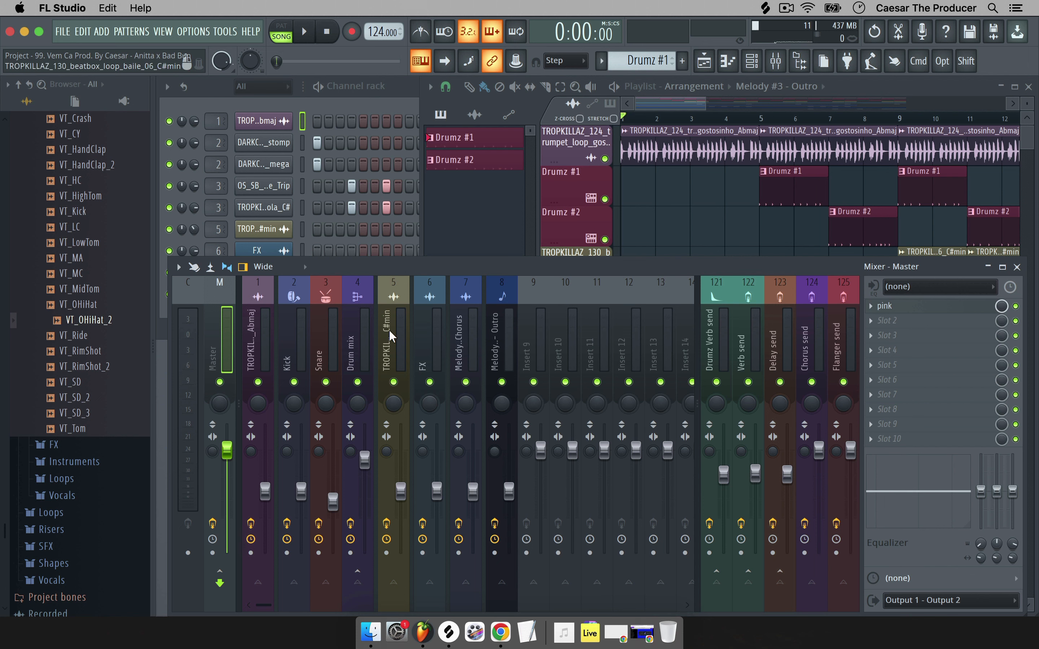
Review the Outro, FX, beatbox, Snare, Kick and Melody #2 Chorus effect chains, then bring the Playlist forward.
{"action": "left_click", "coordinate": [493, 347]}
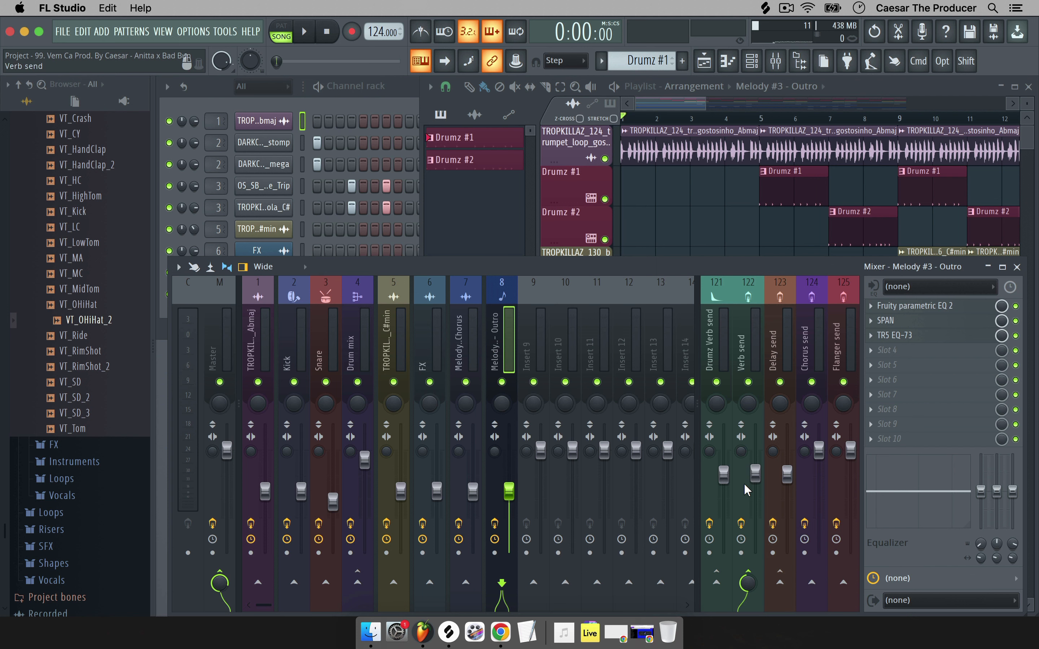
{"action": "left_click", "coordinate": [459, 336]}
{"action": "left_click", "coordinate": [440, 335]}
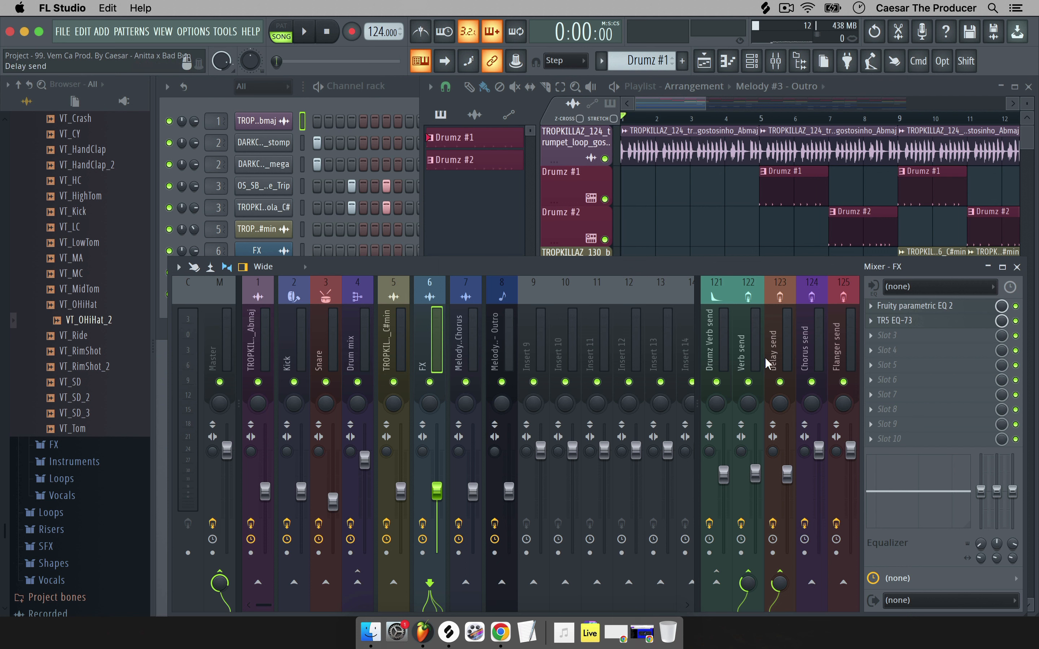
{"action": "left_click", "coordinate": [386, 329]}
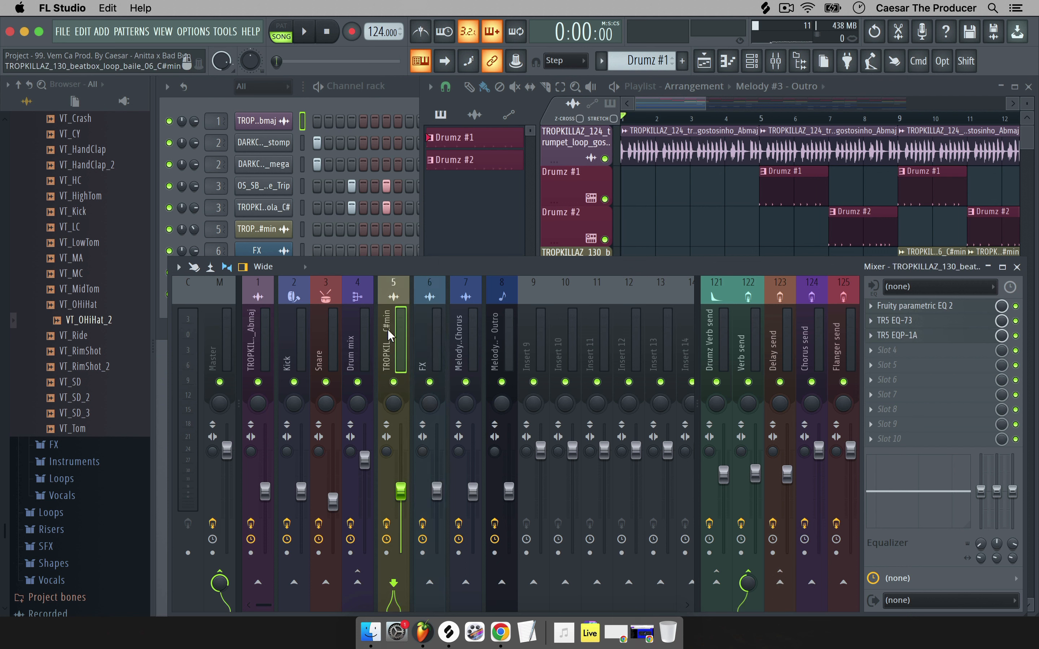
{"action": "left_click", "coordinate": [363, 329]}
{"action": "left_click", "coordinate": [337, 326]}
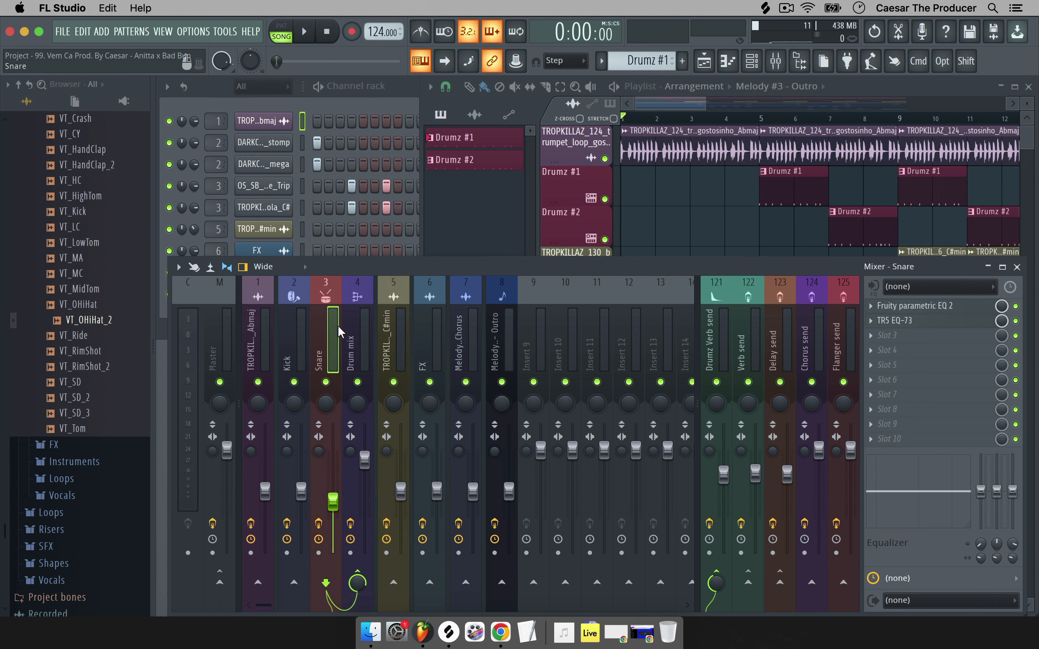
{"action": "left_click", "coordinate": [304, 321]}
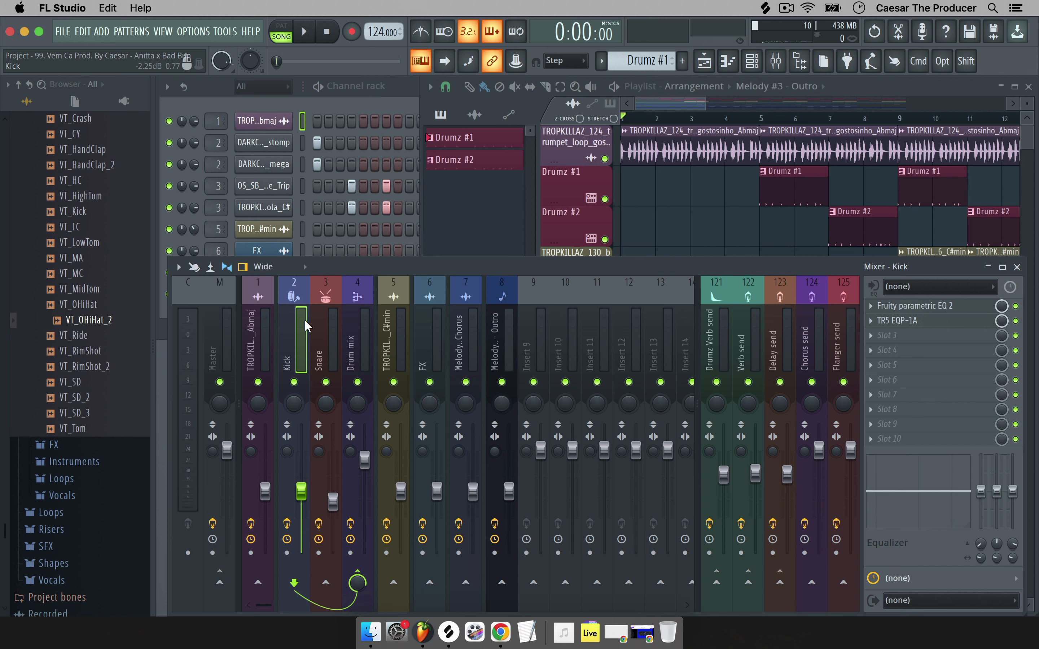
{"action": "left_click", "coordinate": [446, 322]}
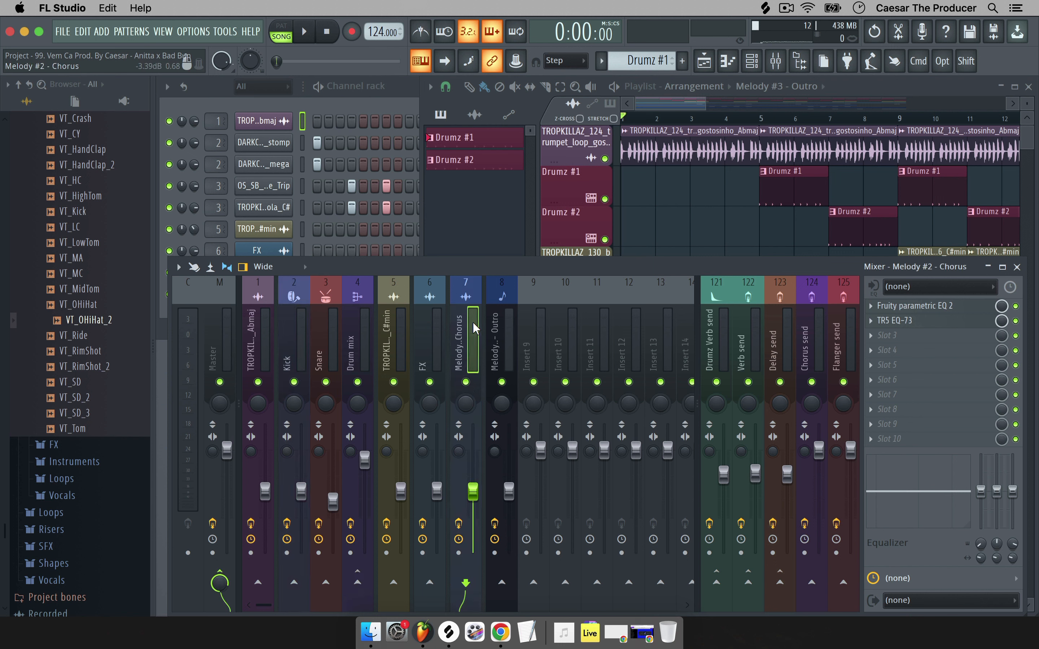
{"action": "left_click", "coordinate": [486, 250]}
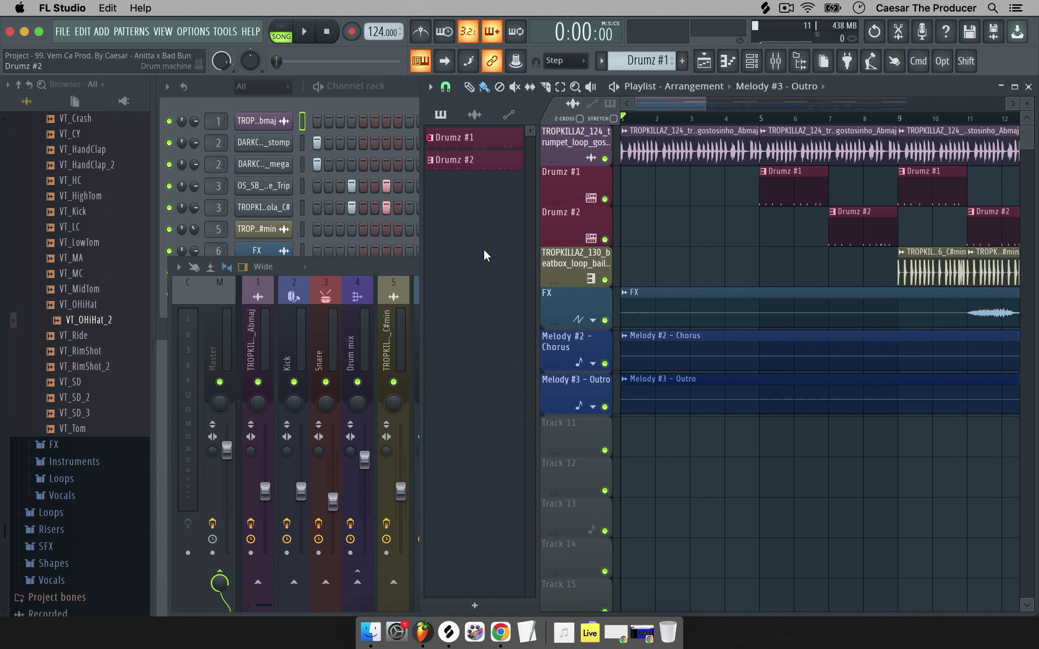
{"action": "left_click_drag", "start_coordinate": [700, 104], "coordinate": [853, 95]}
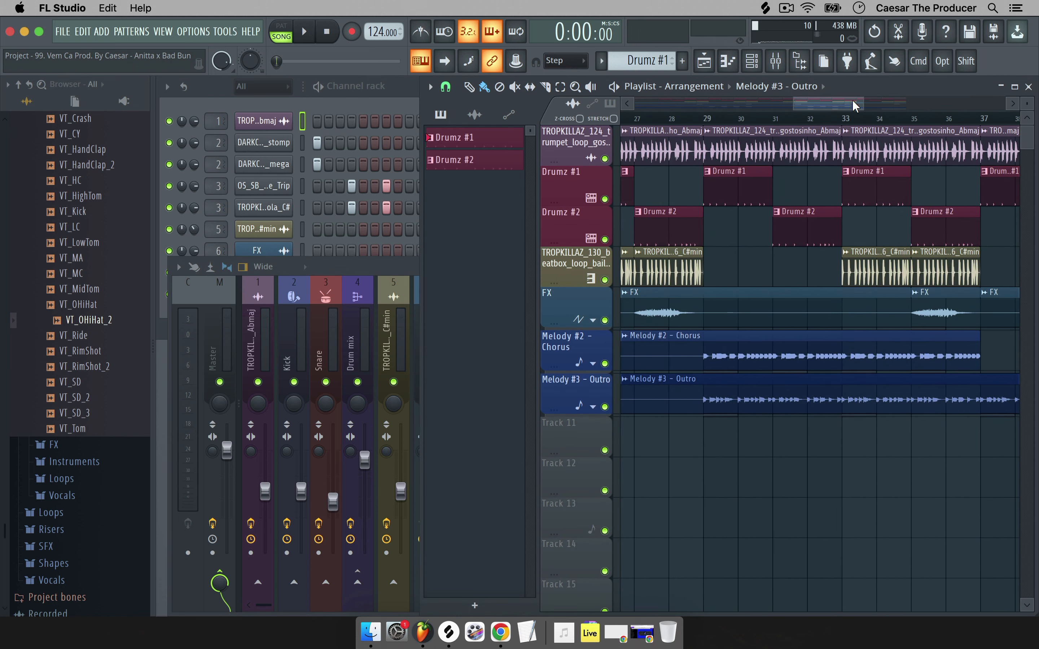
{"action": "left_click", "coordinate": [390, 271]}
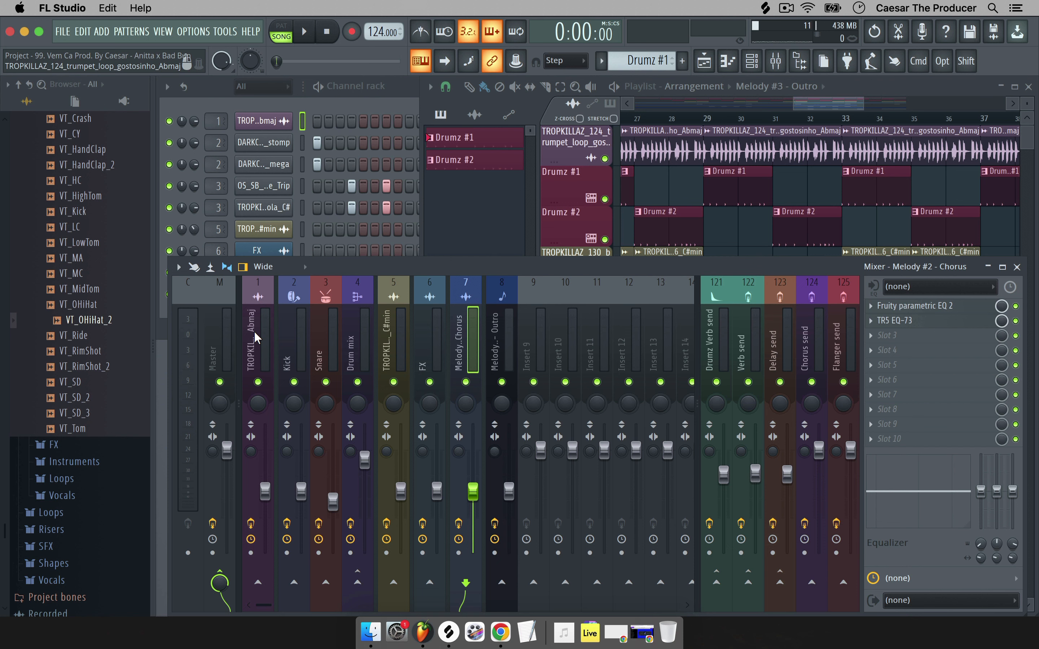
{"action": "left_click", "coordinate": [388, 333]}
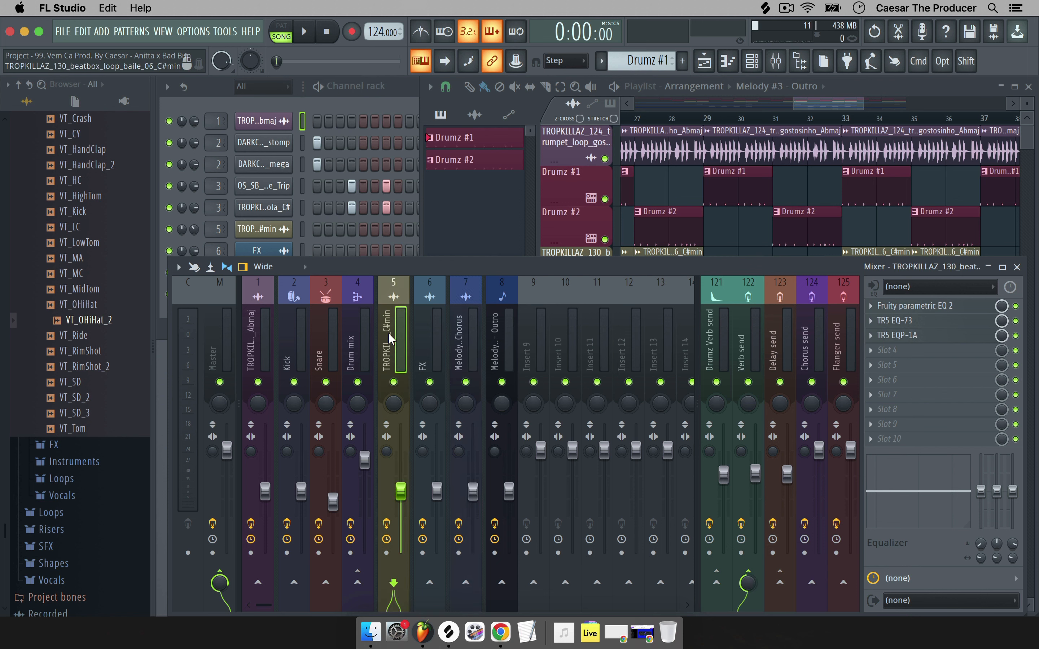
{"action": "left_click", "coordinate": [219, 323]}
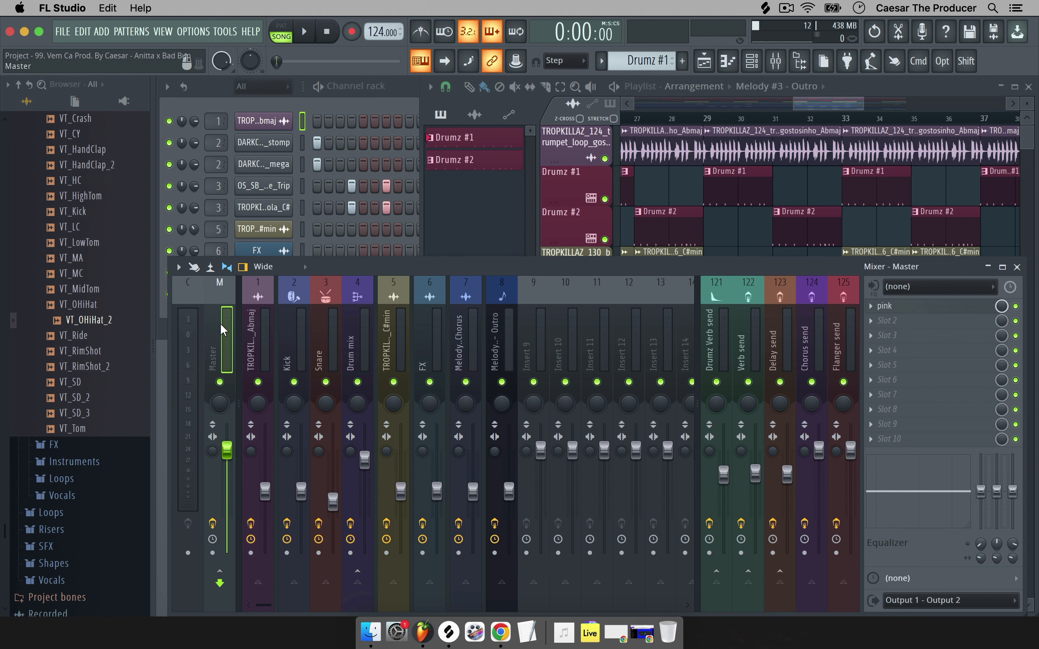
{"action": "left_click", "coordinate": [839, 83]}
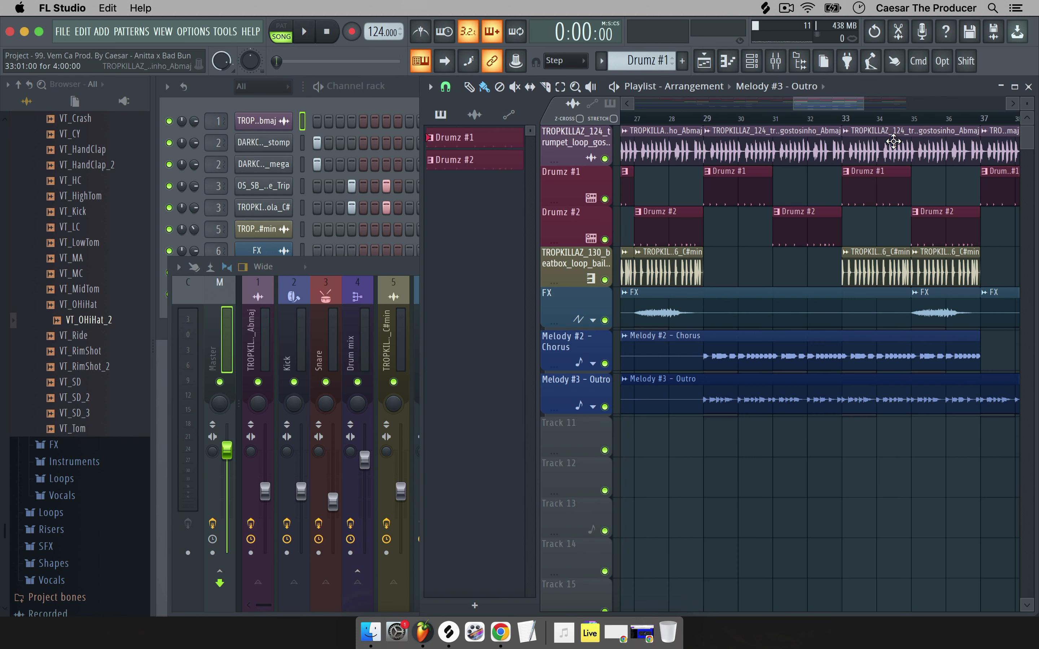
Loop bars 13–21 and play them with the mixer in front, lowering system volume.
{"action": "scroll", "coordinate": [925, 134], "scroll_direction": "left", "scroll_amount": 10}
{"action": "scroll", "coordinate": [894, 141], "scroll_direction": "right", "scroll_amount": 2}
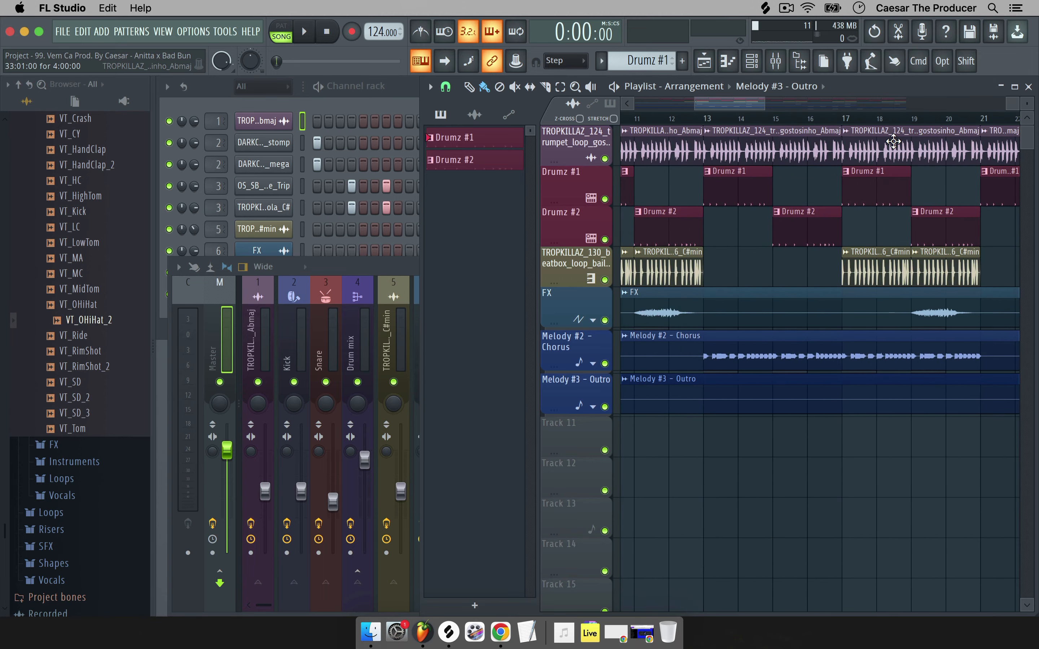
{"action": "left_click_drag", "start_coordinate": [973, 120], "coordinate": [706, 105]}
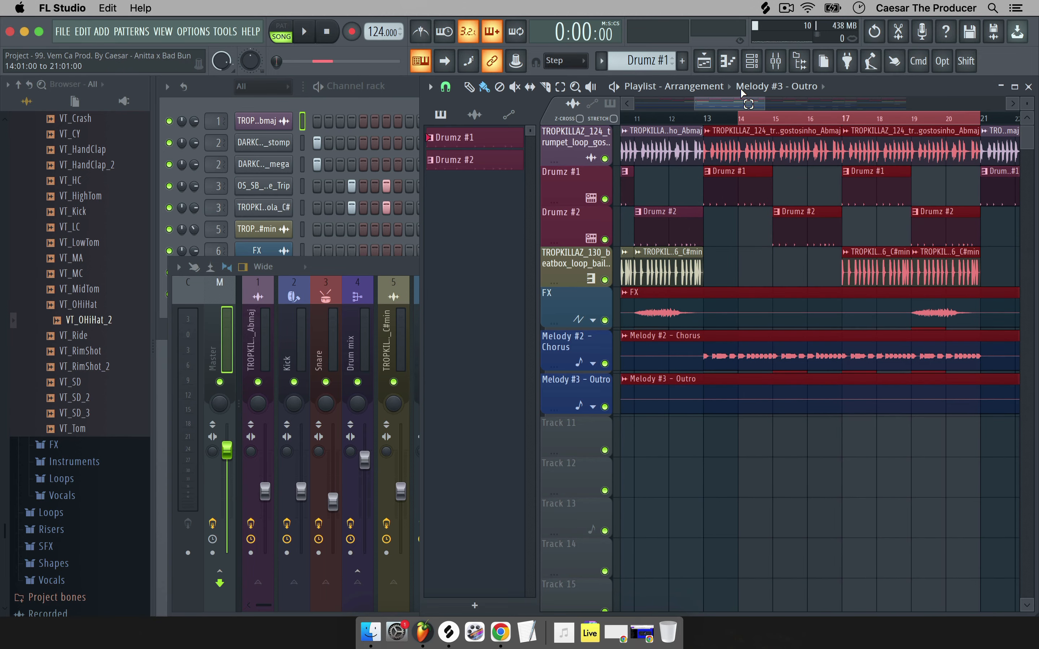
{"action": "key", "text": "space"}
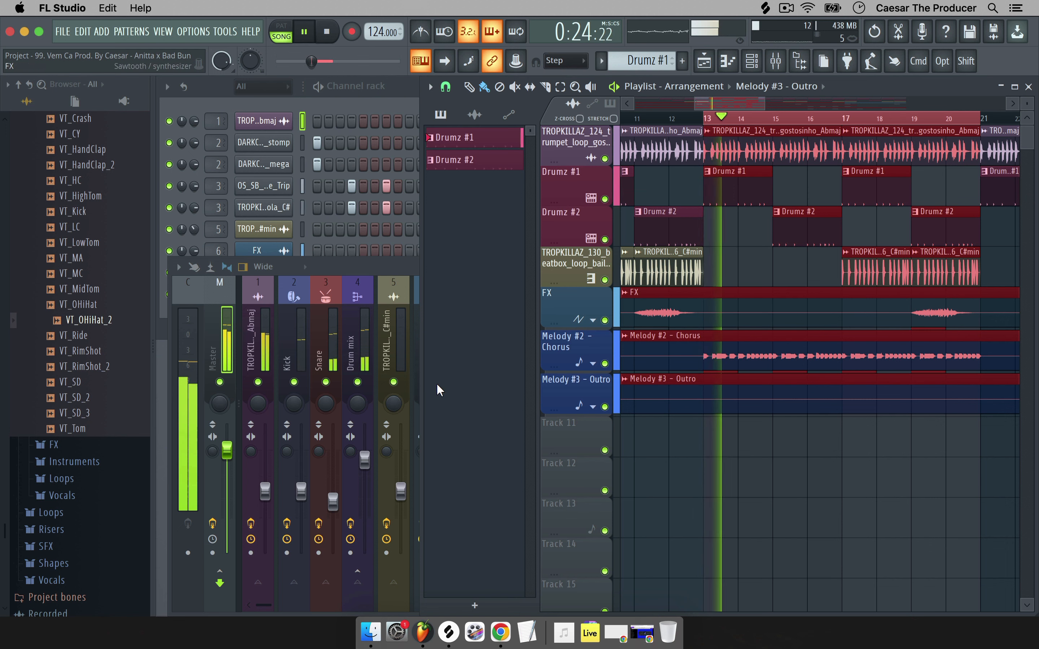
{"action": "left_click", "coordinate": [366, 266]}
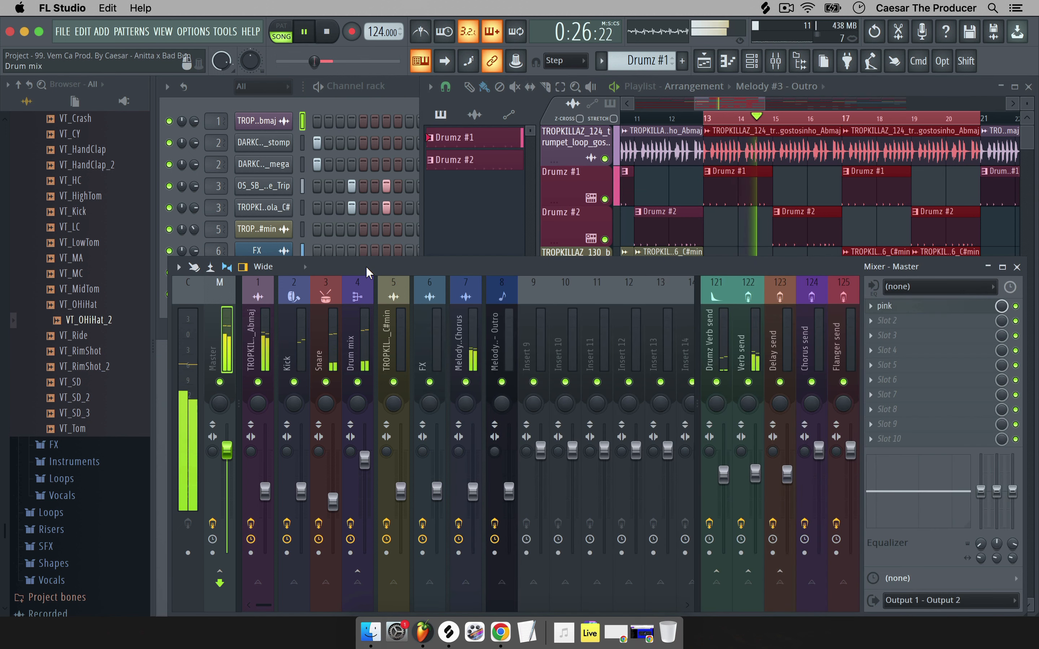
{"action": "key", "text": "XF86AudioLowerVolume"}
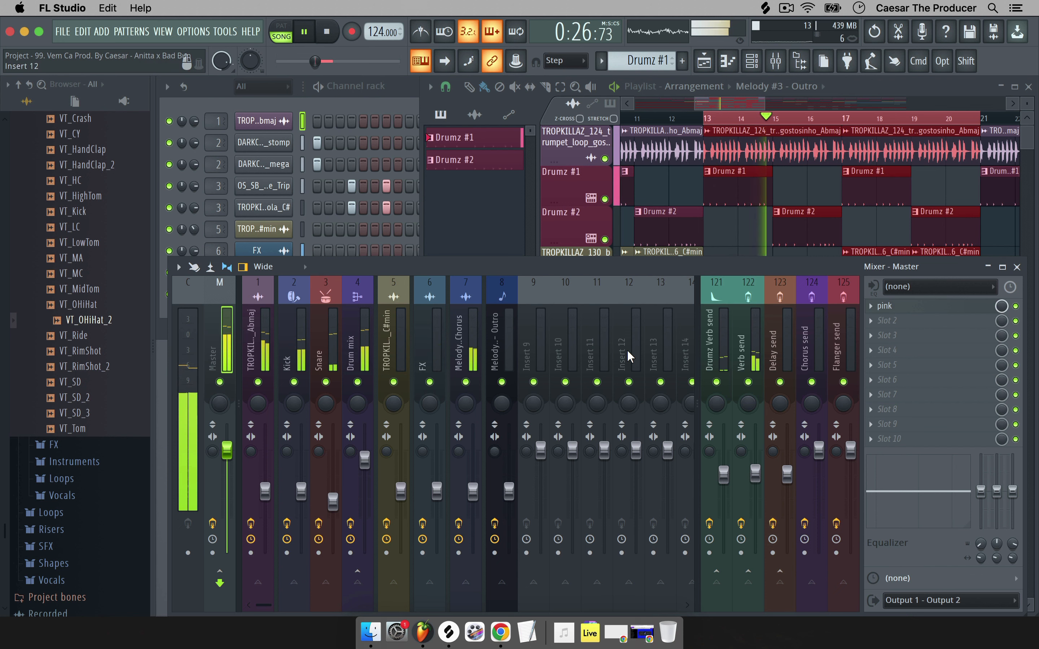
Reset the Drumz Verb, Verb and Delay send levels to their default 0.0 dB.
{"action": "right_click", "coordinate": [724, 472]}
{"action": "left_click", "coordinate": [755, 381]}
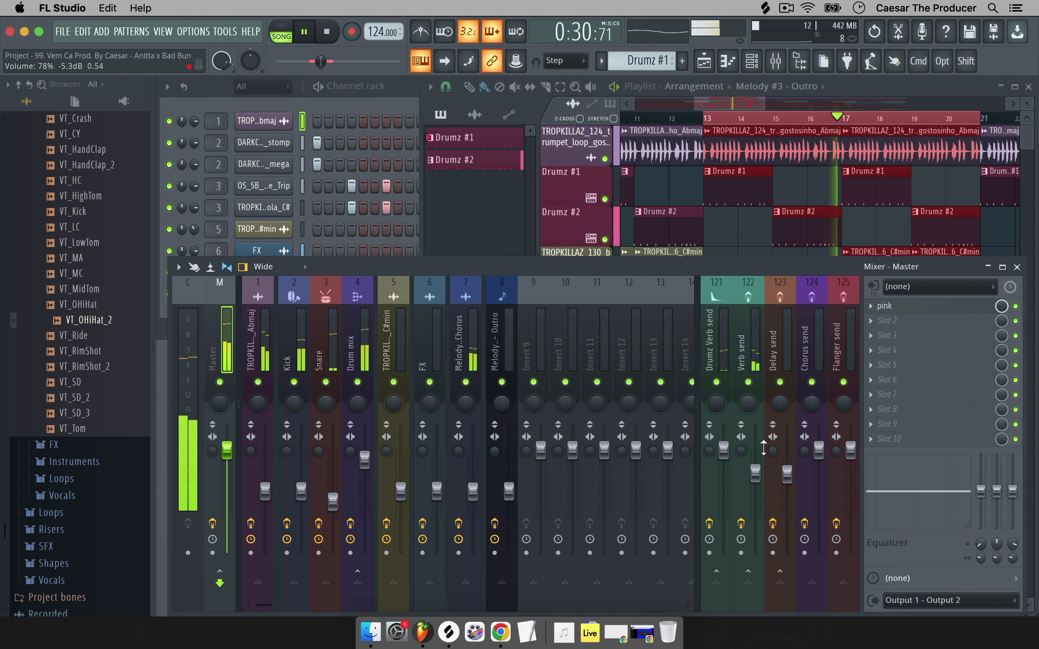
{"action": "right_click", "coordinate": [755, 473]}
{"action": "left_click", "coordinate": [782, 379]}
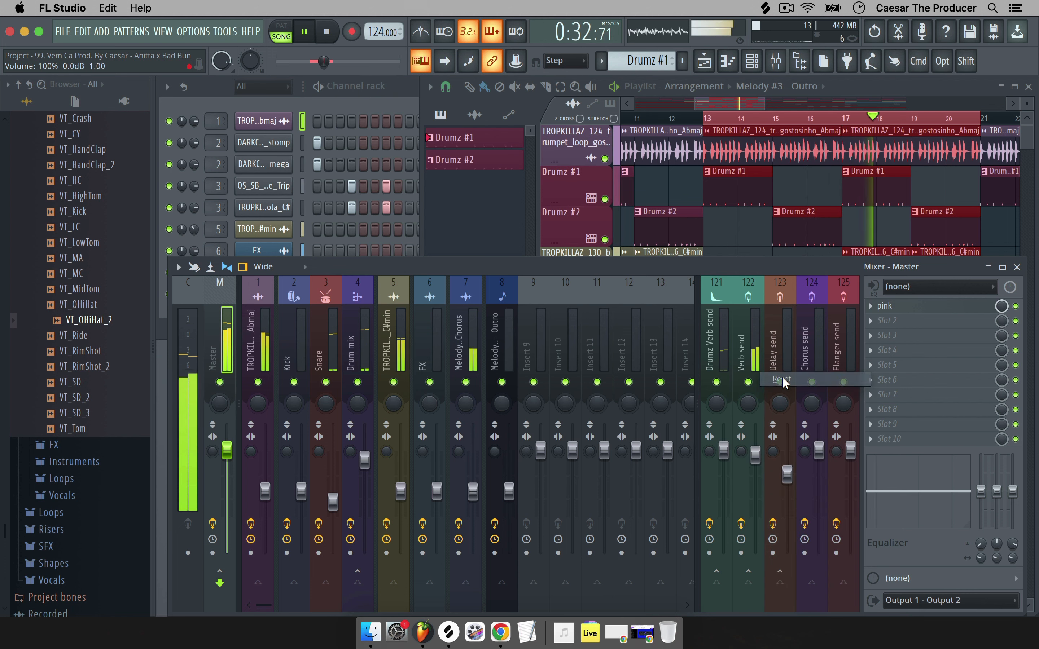
{"action": "right_click", "coordinate": [787, 473]}
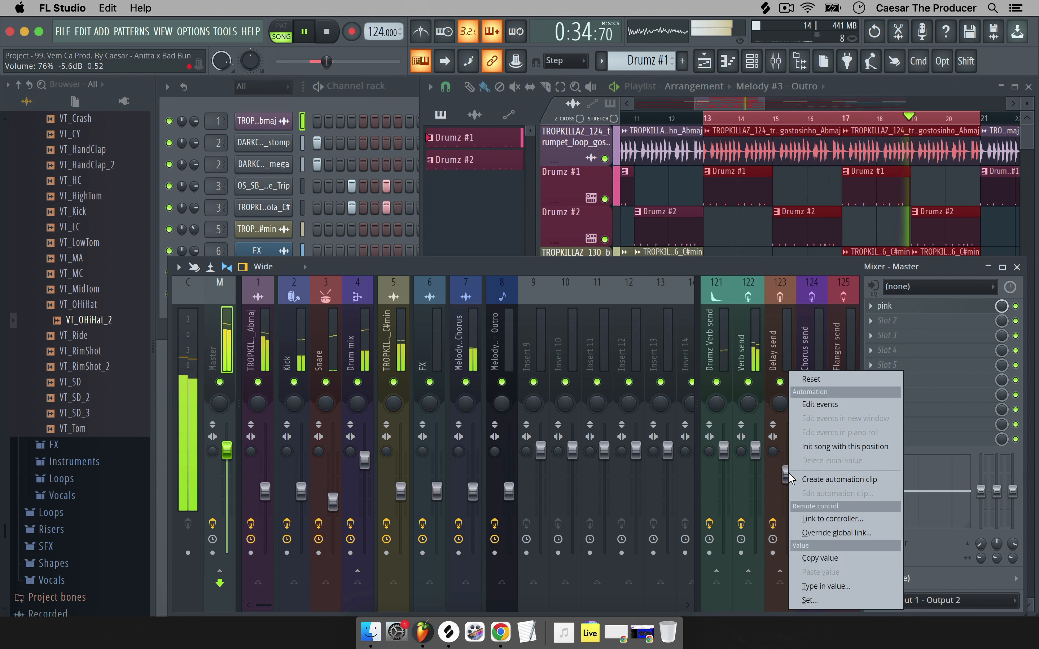
{"action": "left_click", "coordinate": [815, 381]}
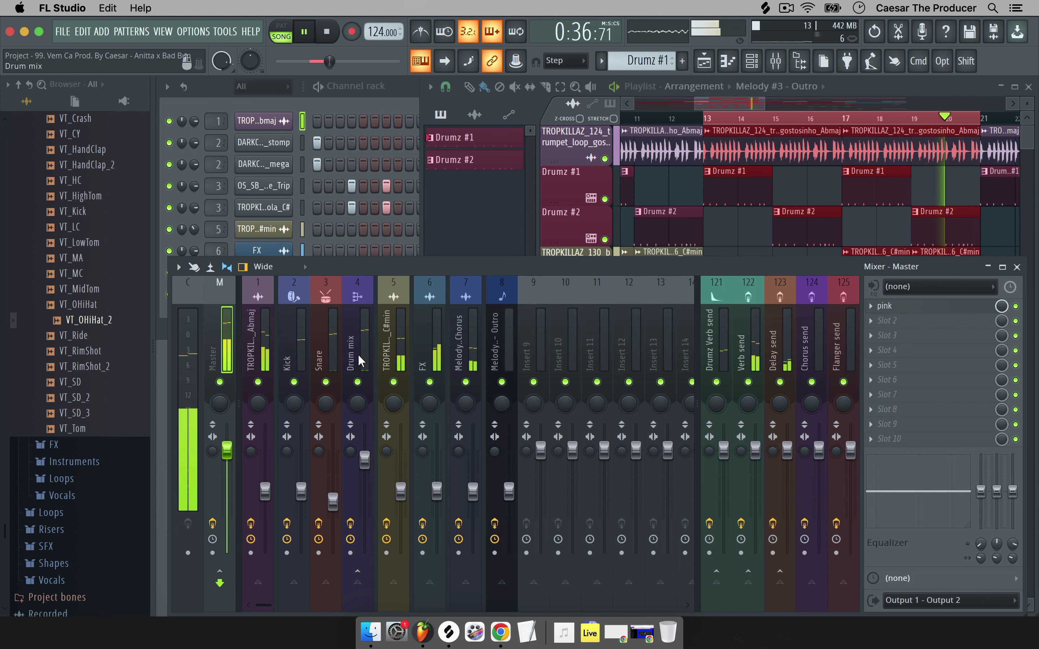
Check the Drumz Verb send's Fruity Reeverb 2, return to Master, and stop playback.
{"action": "left_click", "coordinate": [730, 341]}
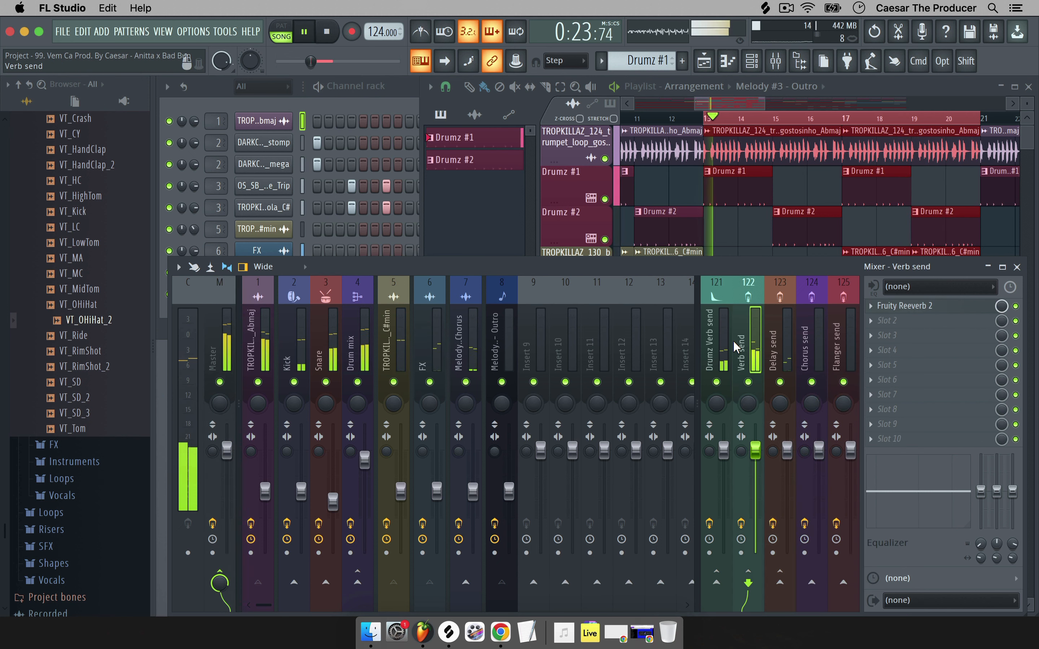
{"action": "left_click", "coordinate": [215, 345]}
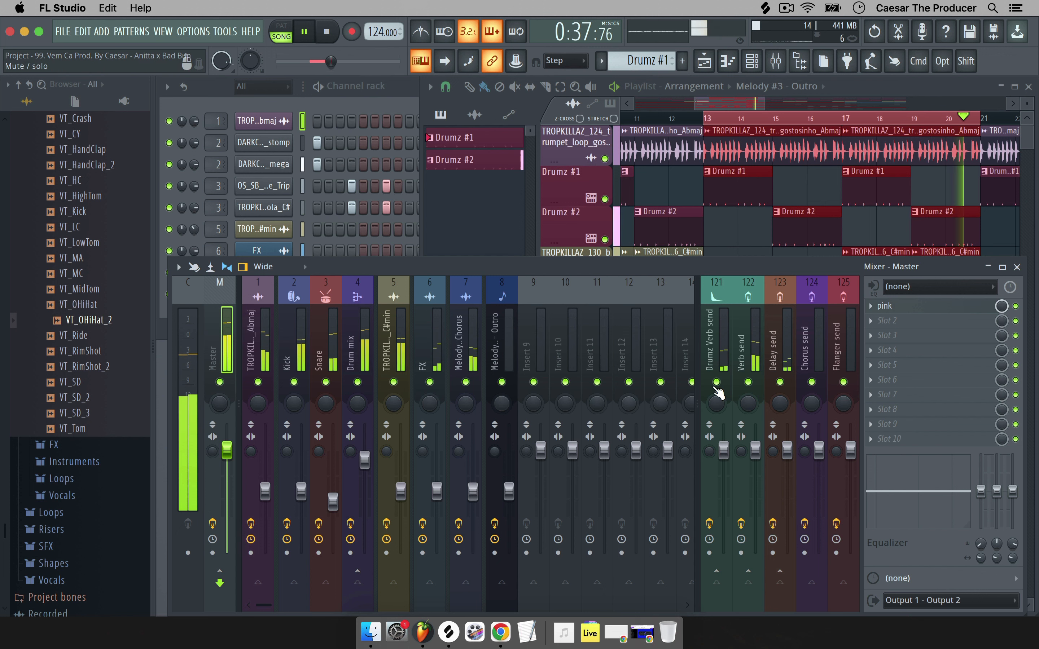
{"action": "key", "text": "space"}
Lower the Drumz Verb send to about -3.9 dB and the Delay send to about -6.9 dB.
{"action": "left_click", "coordinate": [732, 345]}
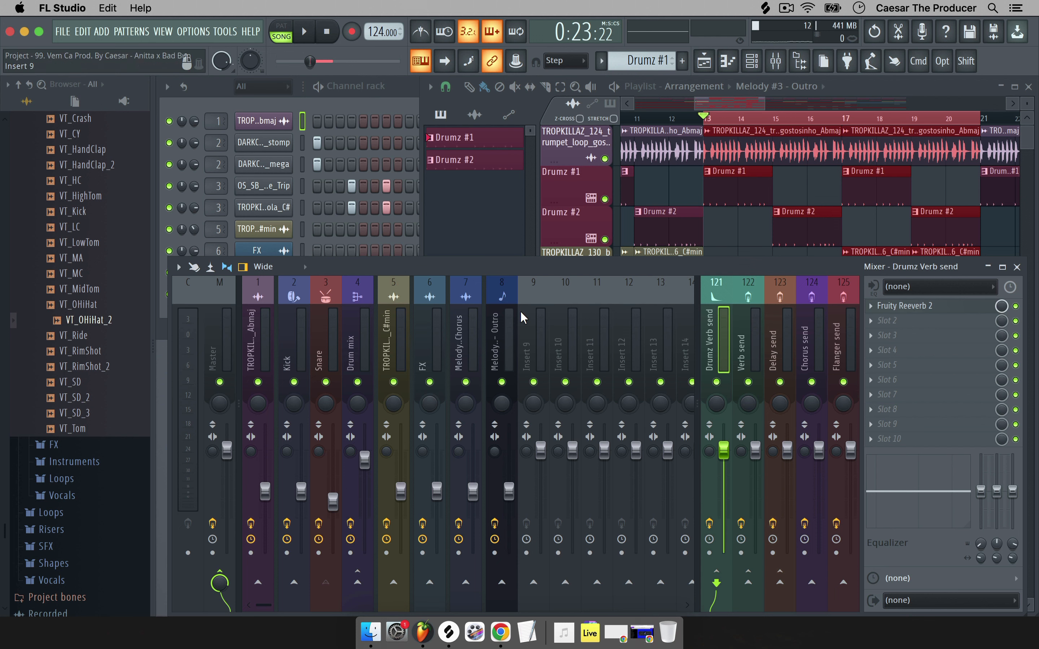
{"action": "left_click_drag", "start_coordinate": [723, 450], "coordinate": [754, 482]}
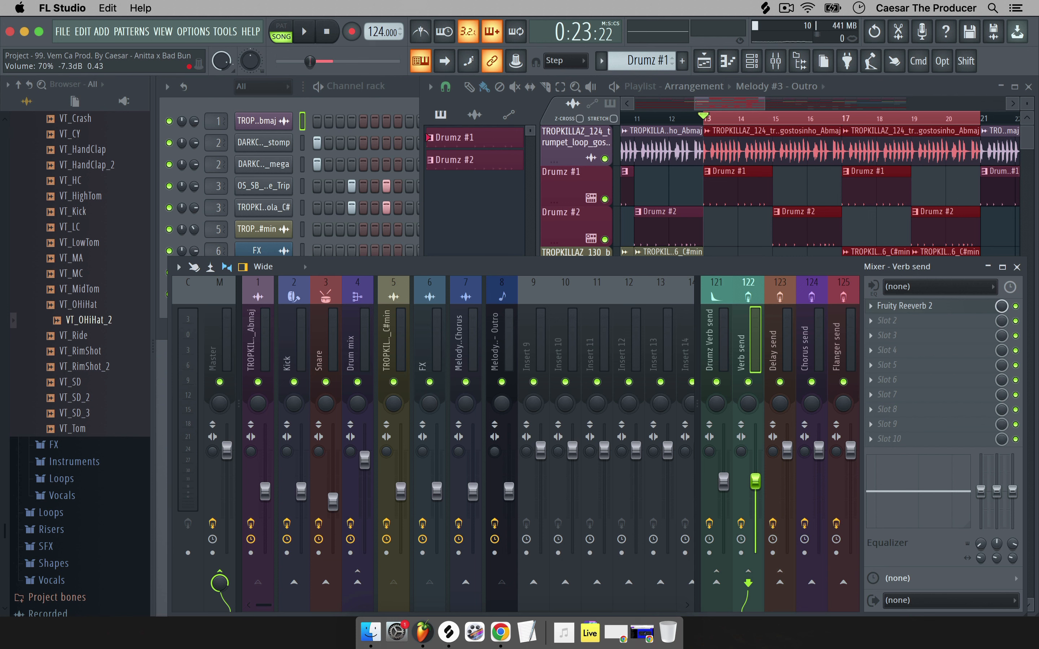
{"action": "left_click_drag", "start_coordinate": [787, 450], "coordinate": [786, 479]}
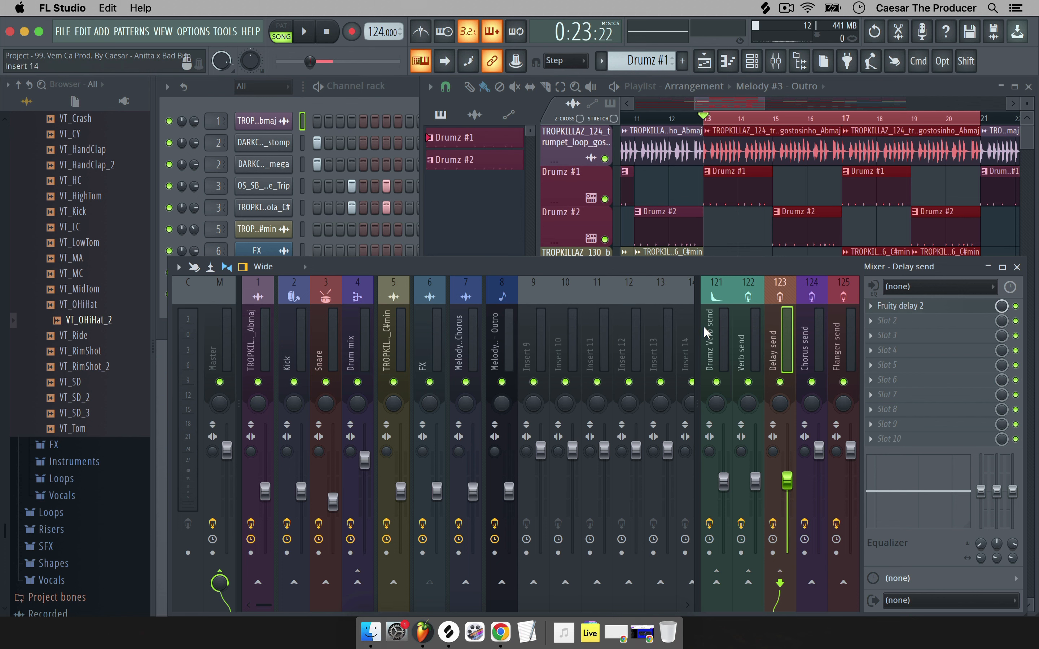
Play the adjusted mix while checking the Master strip, then stop and select Melody #2 - Chorus.
{"action": "key", "text": "space"}
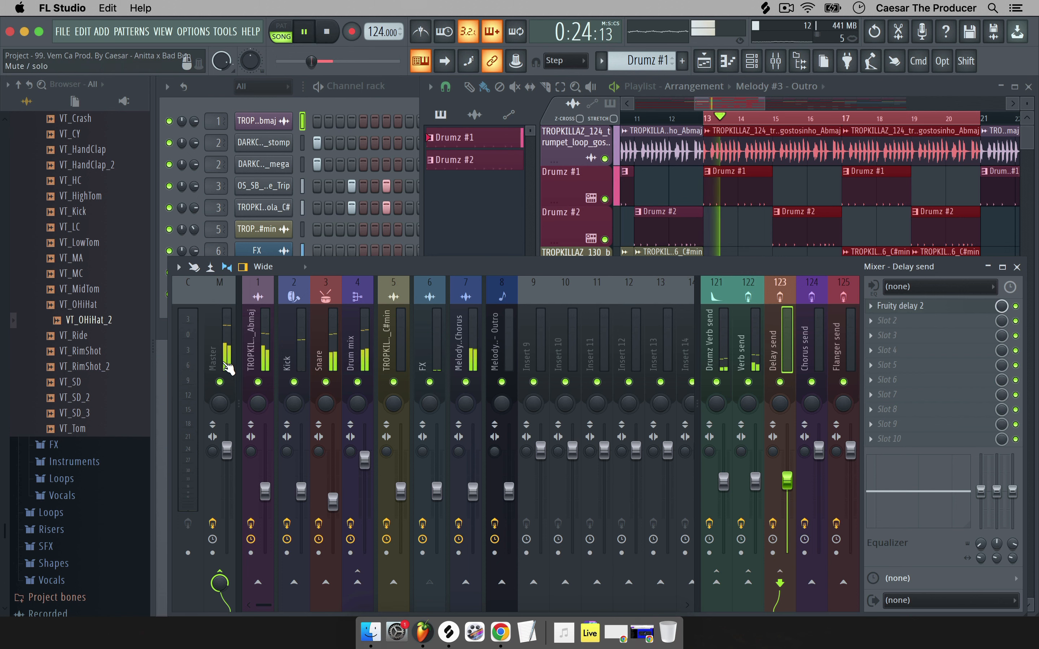
{"action": "left_click", "coordinate": [226, 337]}
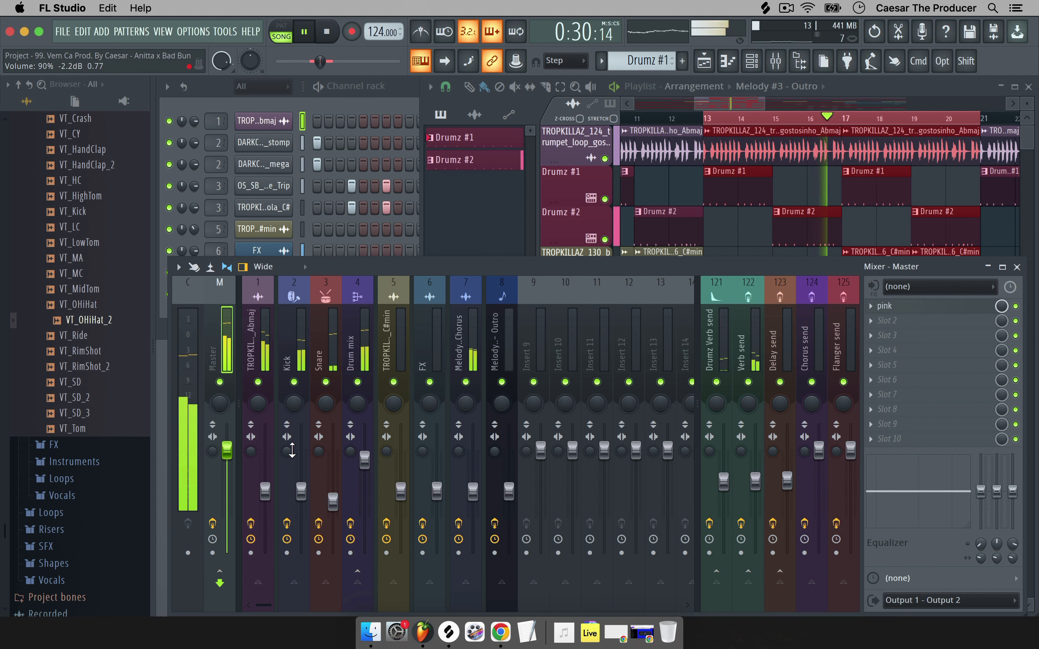
{"action": "left_click", "coordinate": [190, 371]}
{"action": "left_click", "coordinate": [213, 359]}
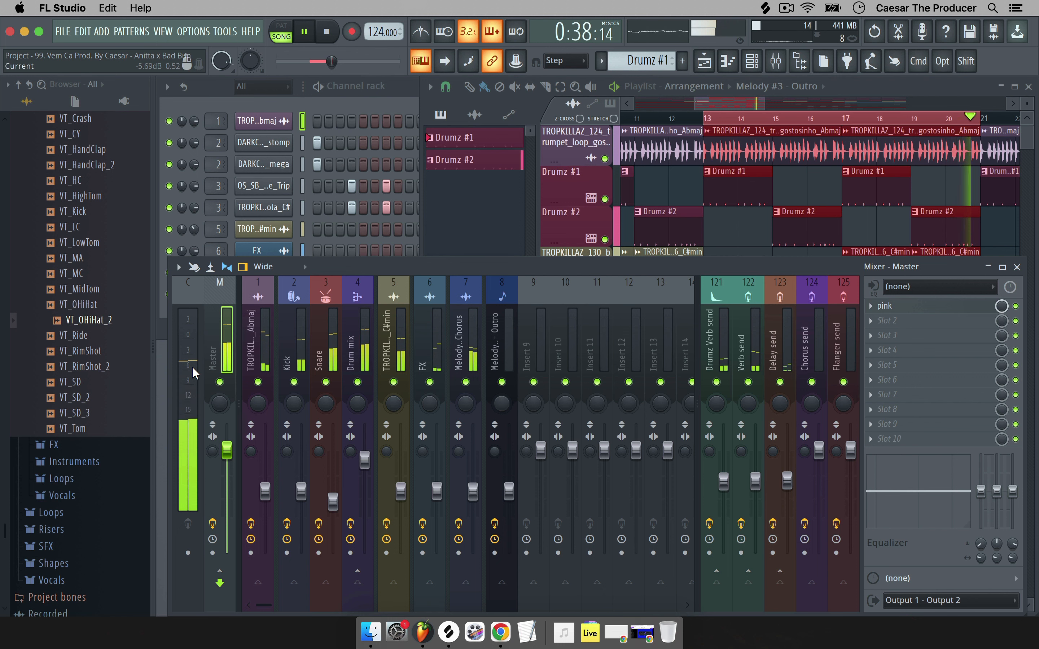
{"action": "key", "text": "space"}
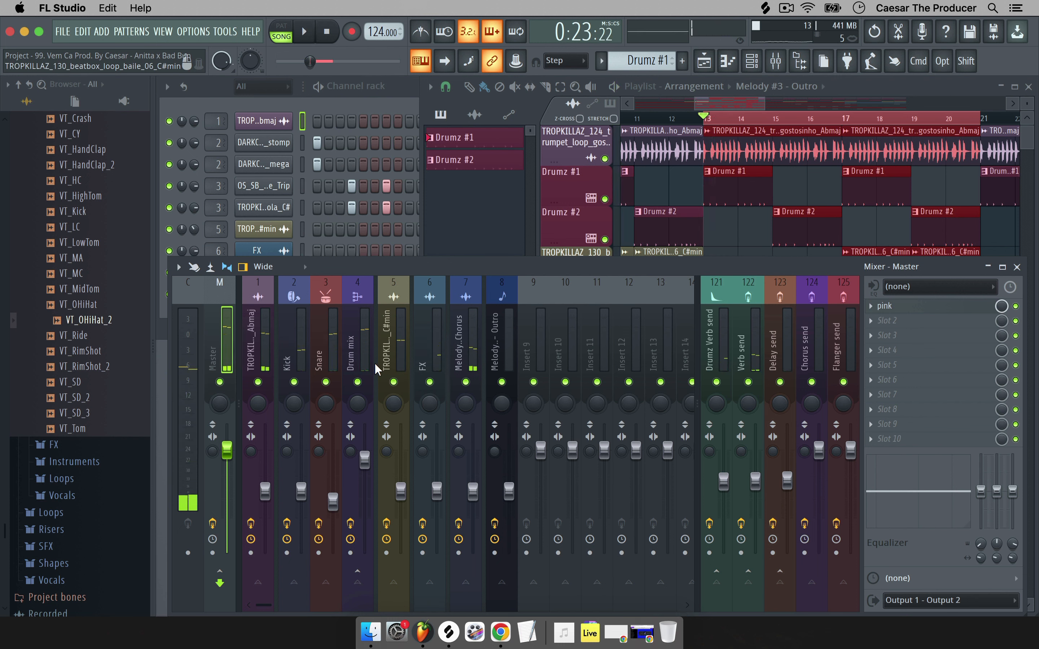
{"action": "left_click", "coordinate": [745, 337]}
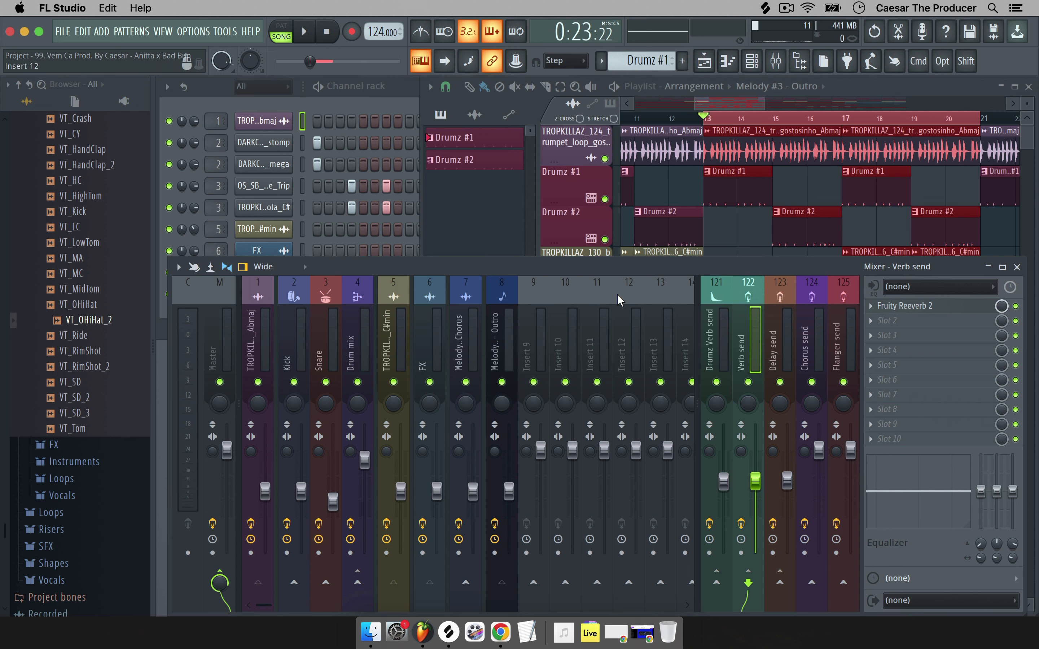
{"action": "left_click", "coordinate": [467, 328]}
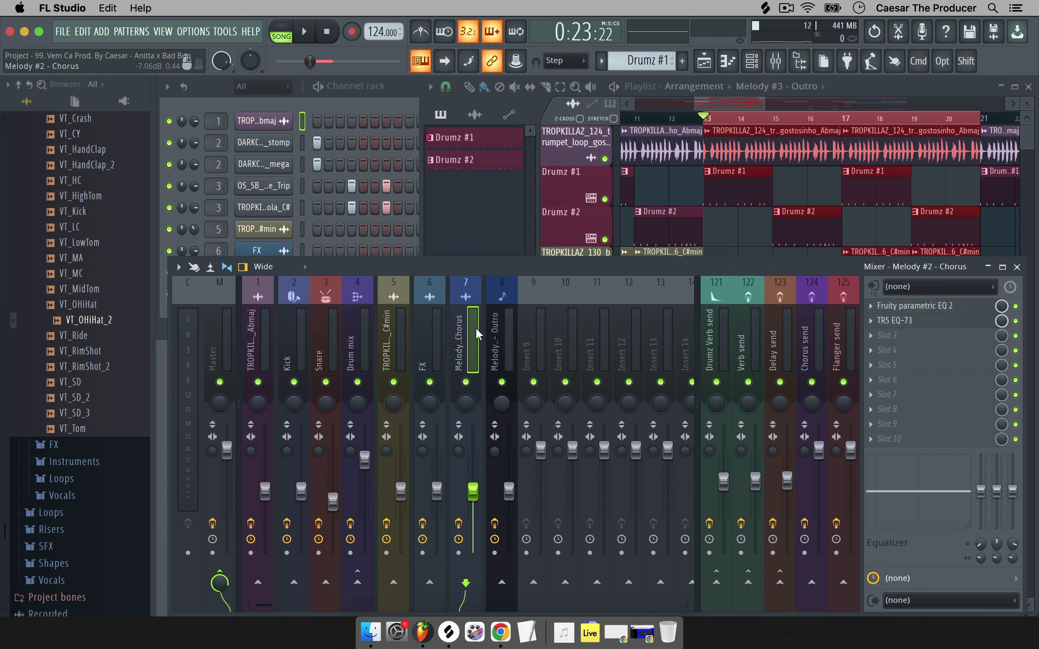
Solo Melody #2 - Chorus, start playback, and load Fruity Fast Dist into its third slot.
{"action": "right_click", "coordinate": [467, 381]}
{"action": "key", "text": "space"}
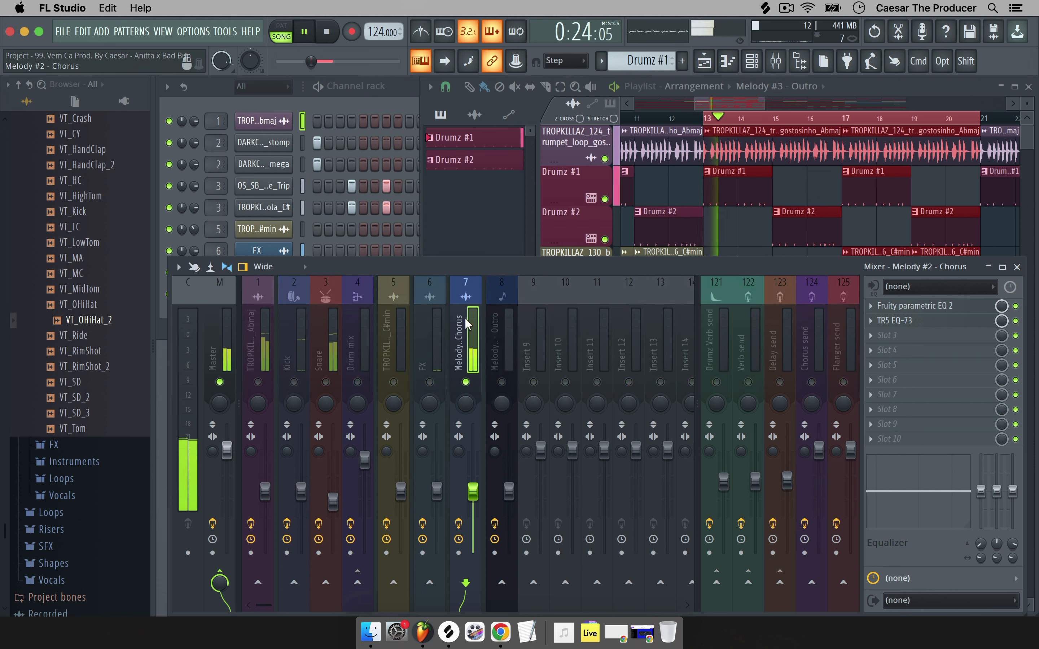
{"action": "left_click", "coordinate": [913, 338]}
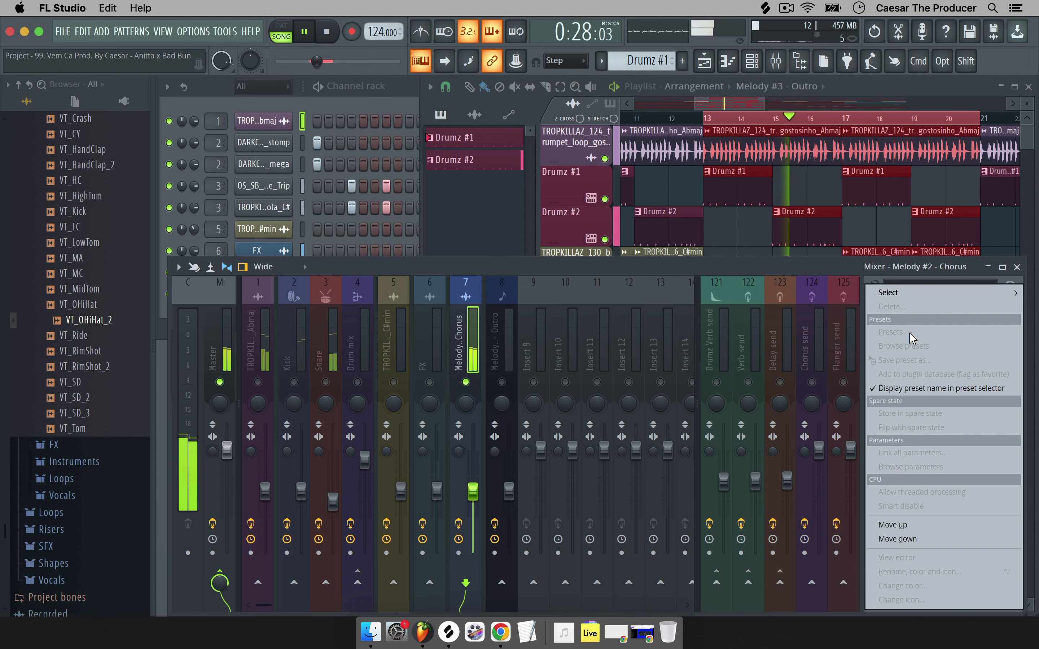
{"action": "mouse_move", "coordinate": [896, 293]}
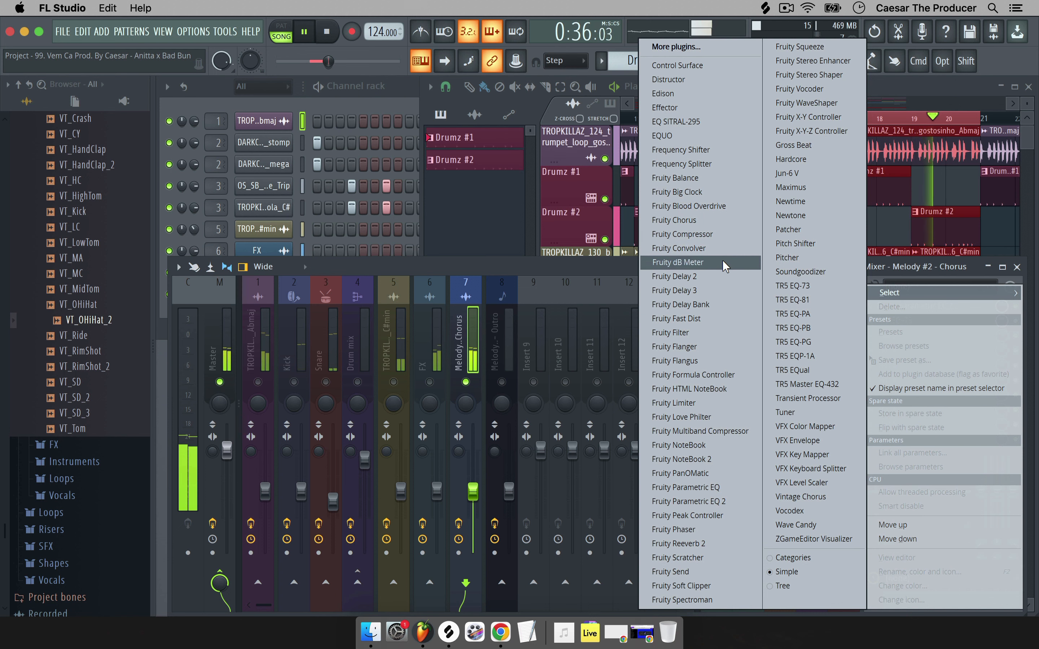
{"action": "left_click", "coordinate": [723, 316]}
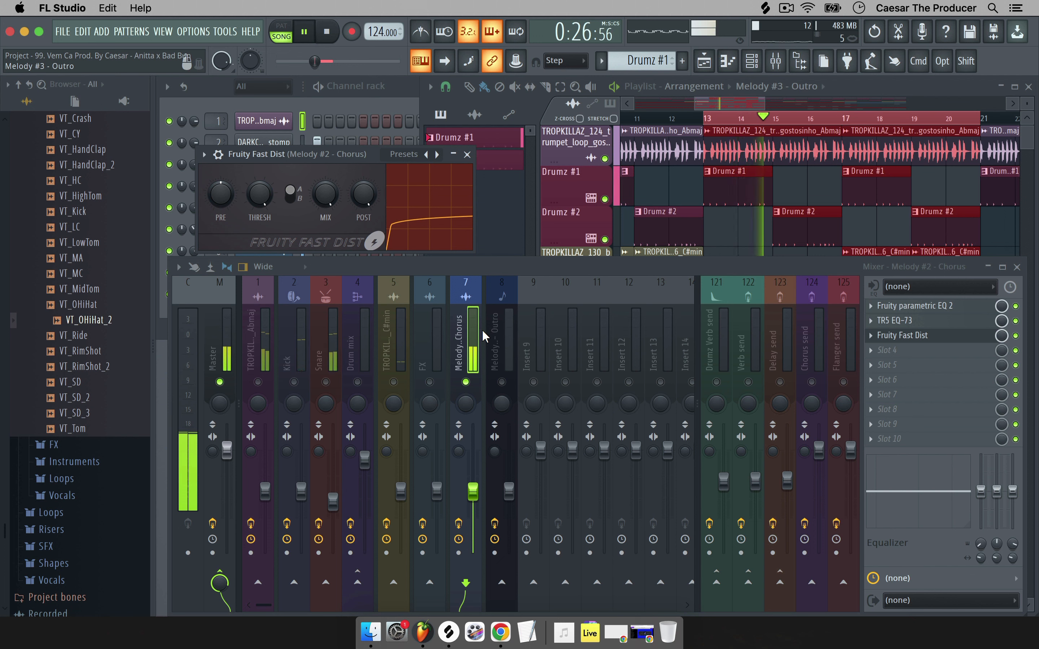
Set the Fruity Fast Dist slot's mix down to 22%.
{"action": "mouse_move", "coordinate": [324, 200]}
{"action": "left_mouse_down"}
{"action": "mouse_move", "coordinate": [324, 212]}
{"action": "mouse_move", "coordinate": [324, 199]}
{"action": "left_mouse_up"}
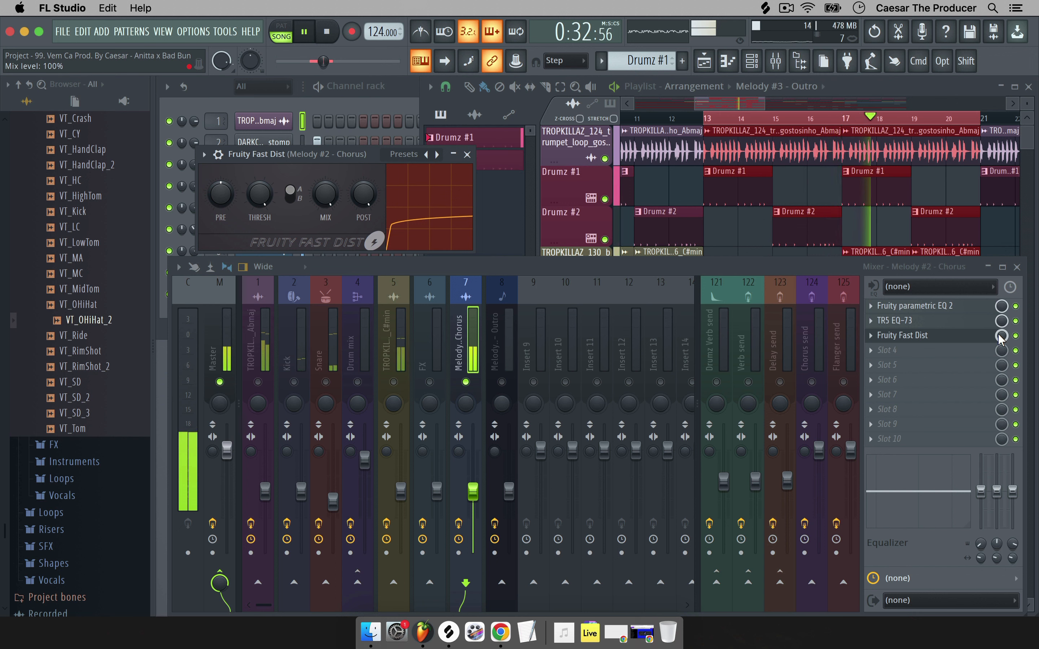
{"action": "left_click_drag", "start_coordinate": [1000, 337], "coordinate": [1000, 368]}
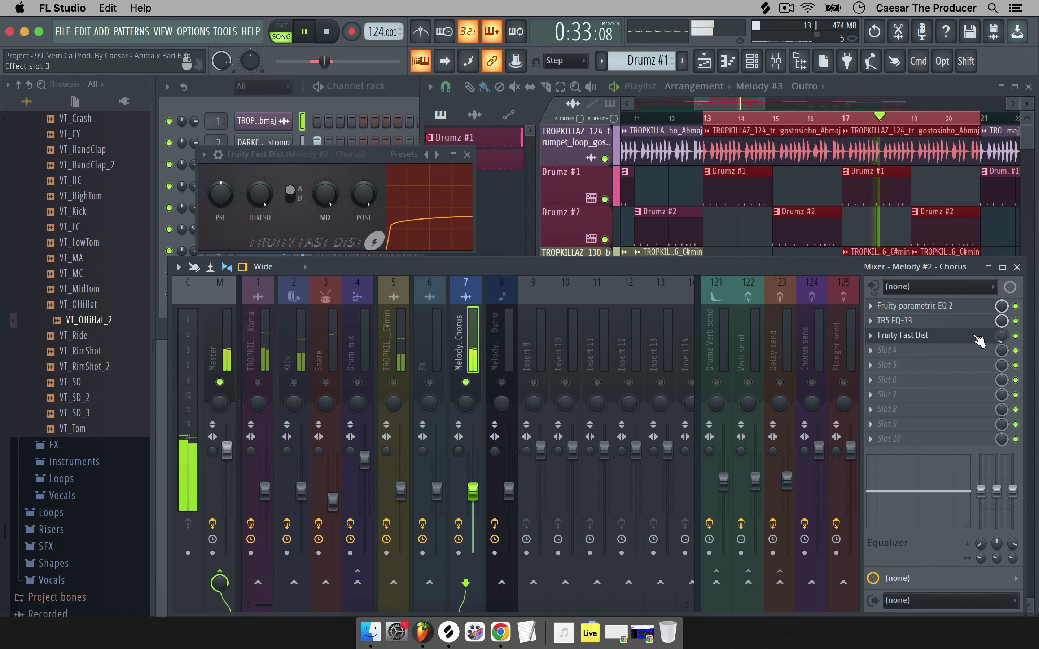
{"action": "left_click_drag", "start_coordinate": [1001, 336], "coordinate": [1001, 326]}
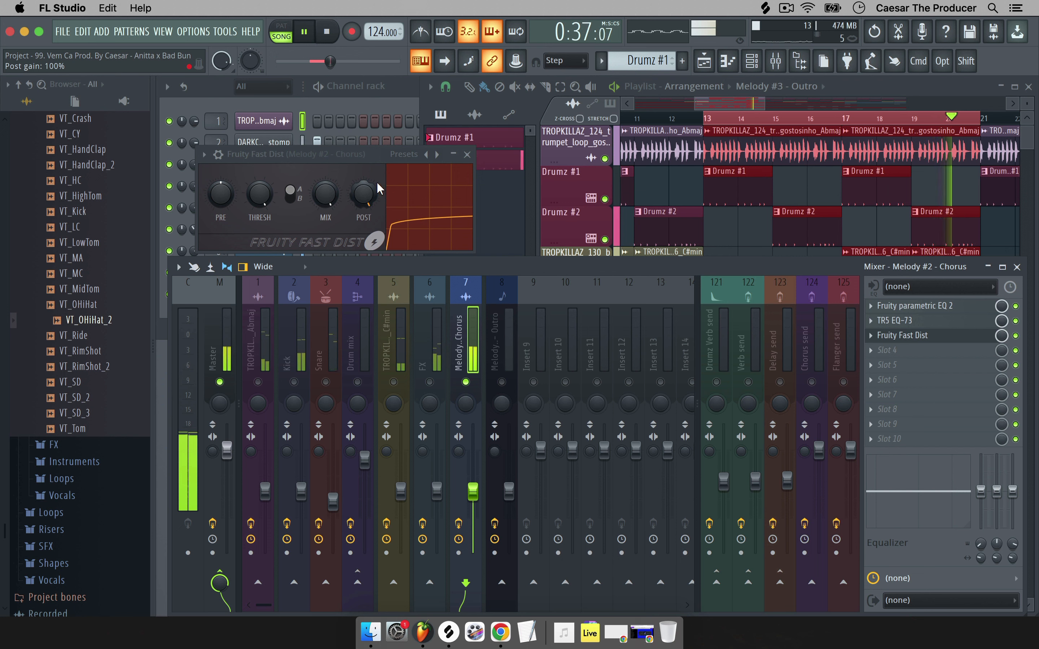
{"action": "left_click_drag", "start_coordinate": [1002, 336], "coordinate": [1002, 371]}
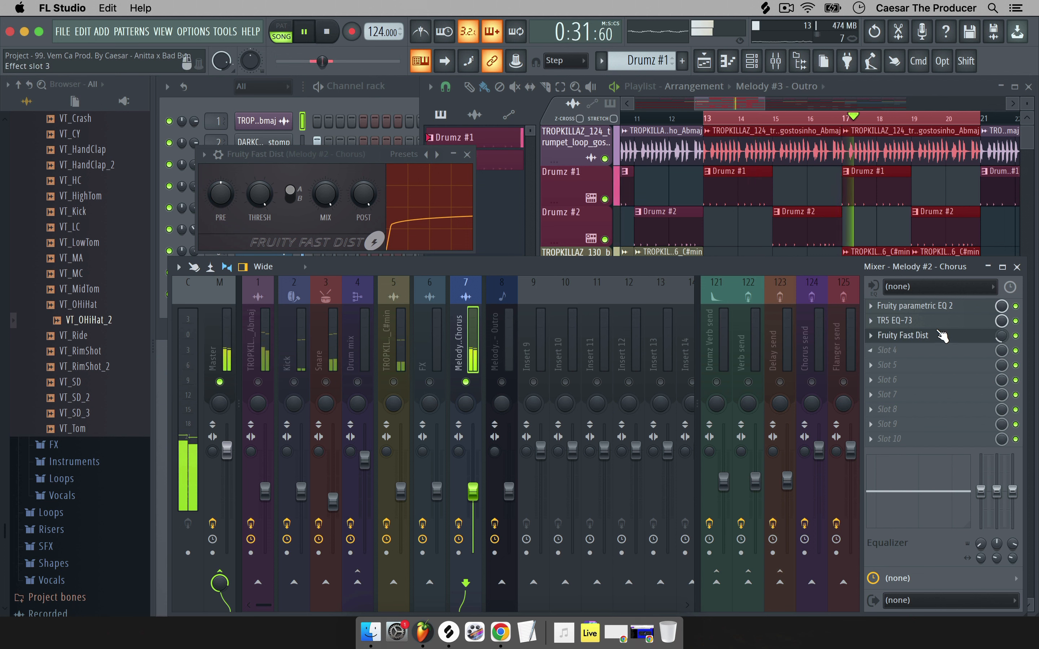
{"action": "left_click", "coordinate": [886, 336]}
Load the VST3 Reason Rack Plugin Effect, found by searching 'reason', into slot 4.
{"action": "left_click", "coordinate": [711, 44]}
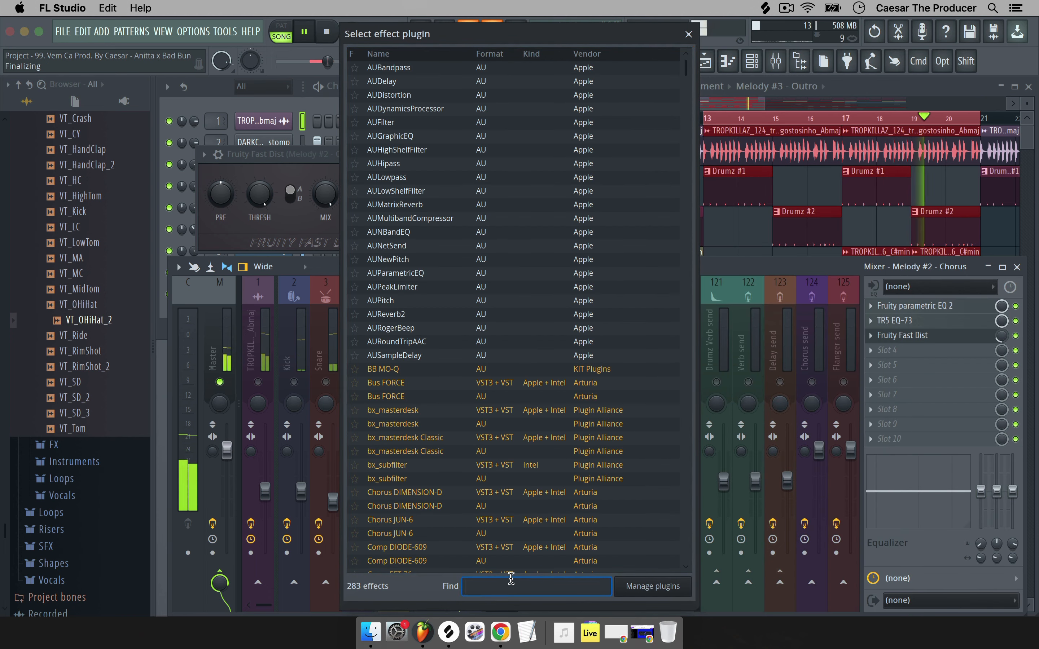
{"action": "type", "text": "reason"}
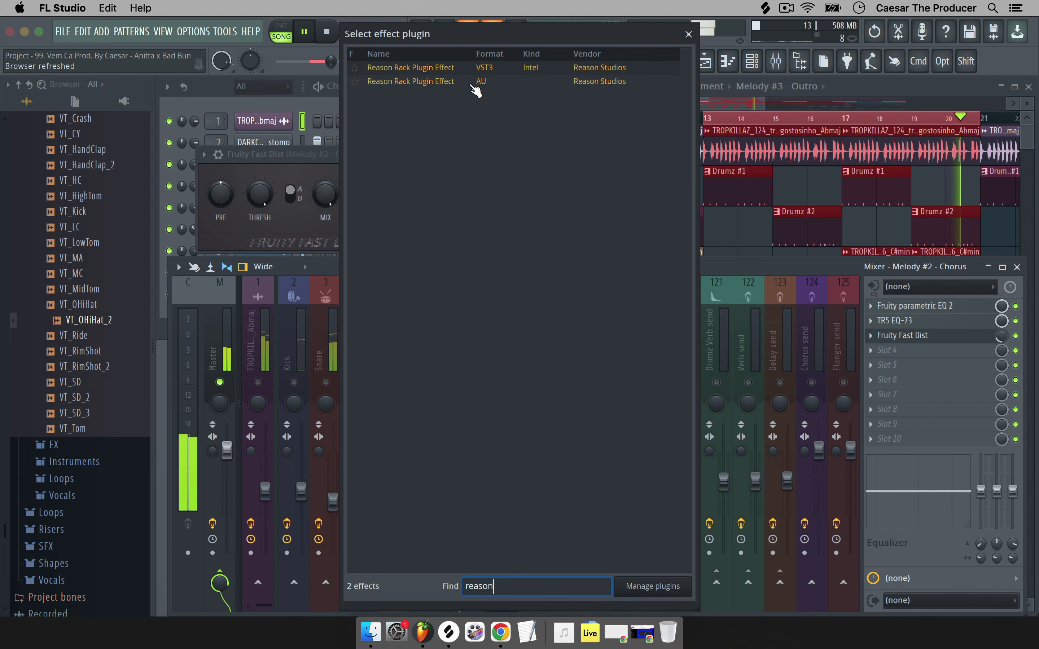
{"action": "left_click", "coordinate": [465, 67]}
{"action": "double_click", "coordinate": [463, 67]}
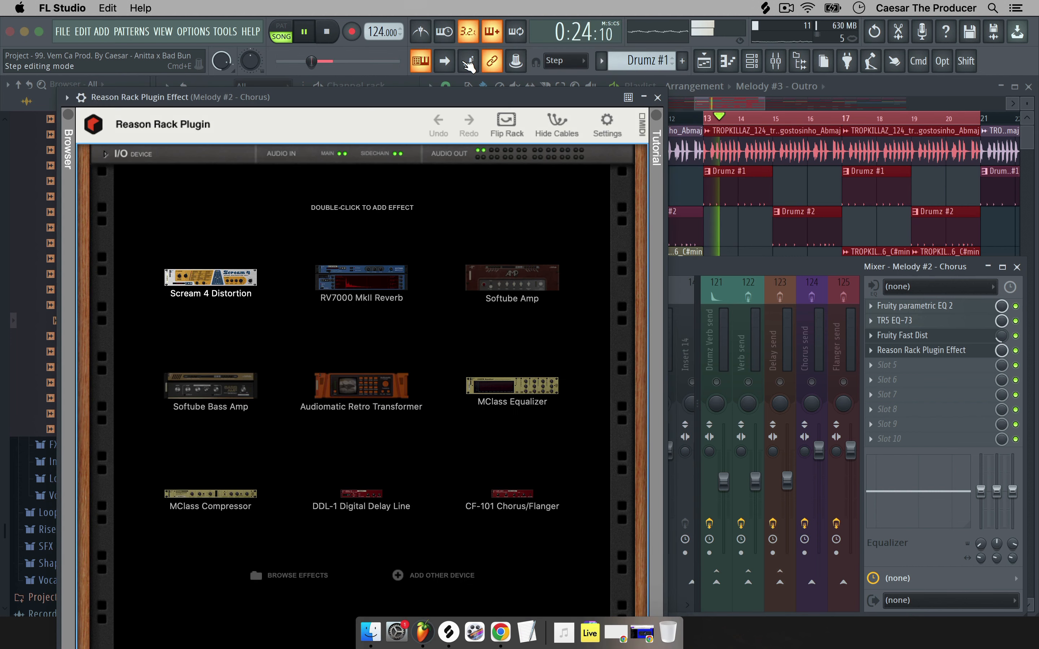
Add a Scream 4 device to the rack, adjust its Damage amount and type, and close the rack.
{"action": "double_click", "coordinate": [206, 210]}
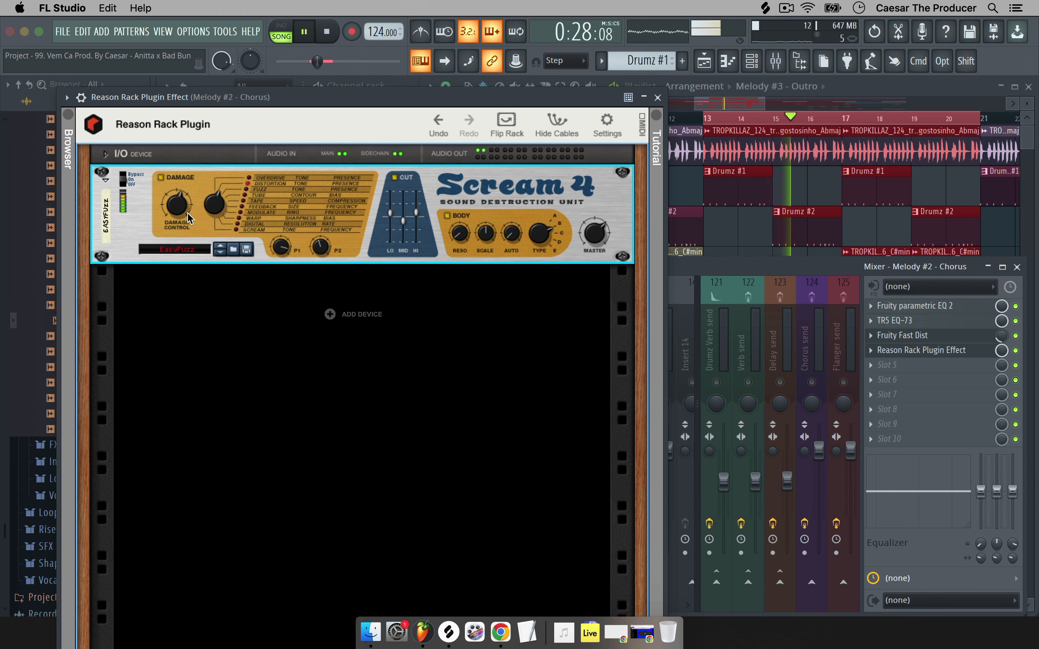
{"action": "left_click_drag", "start_coordinate": [176, 205], "coordinate": [219, 195]}
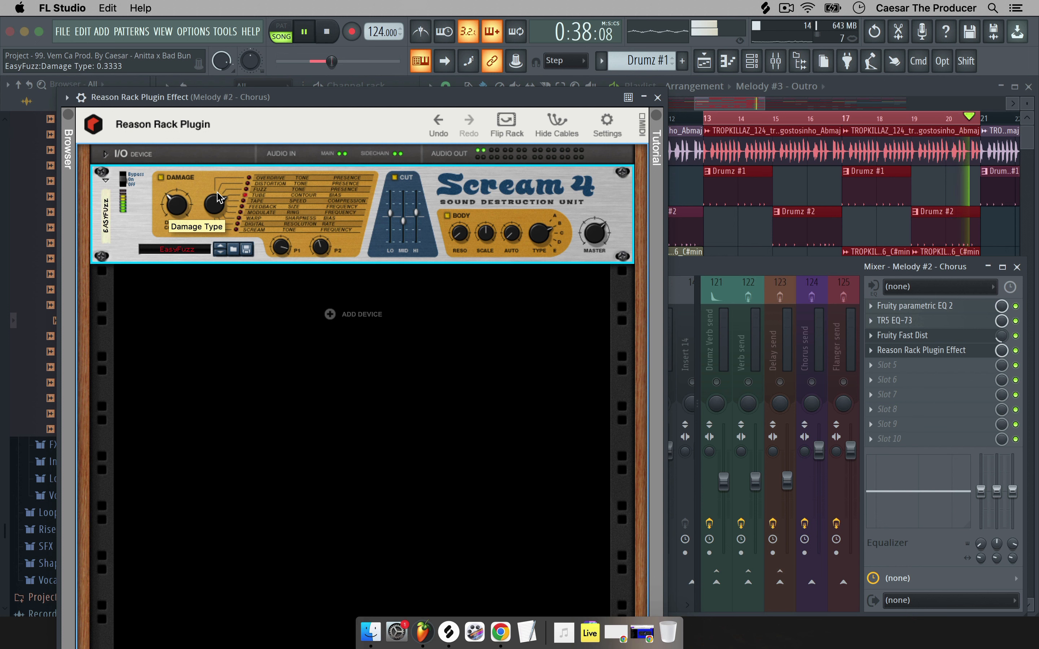
{"action": "left_click_drag", "start_coordinate": [218, 198], "coordinate": [216, 181]}
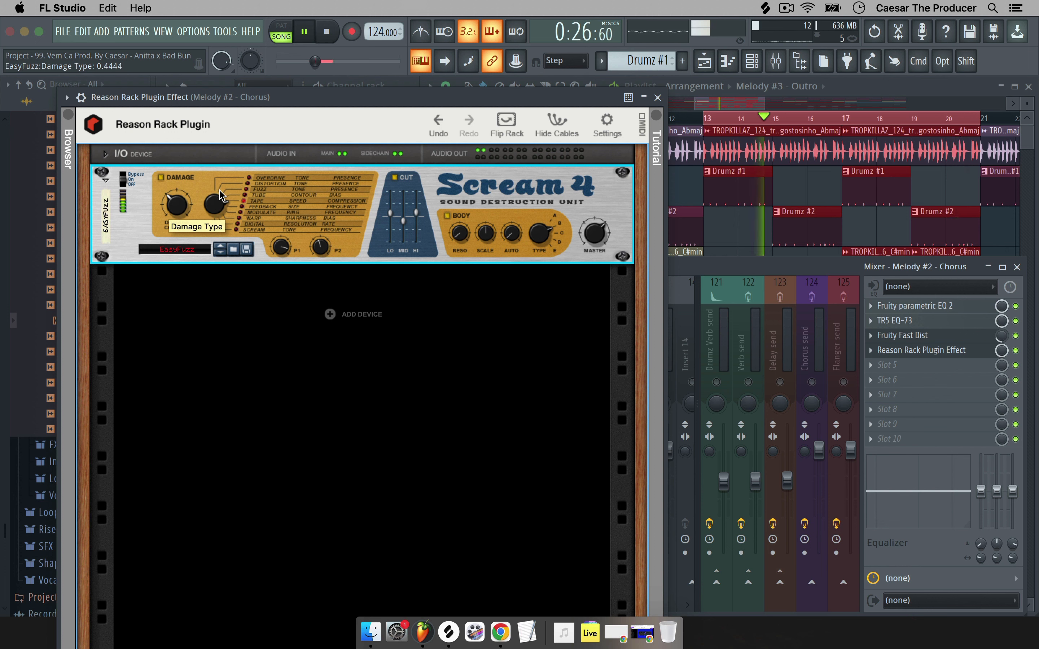
{"action": "left_click", "coordinate": [921, 350]}
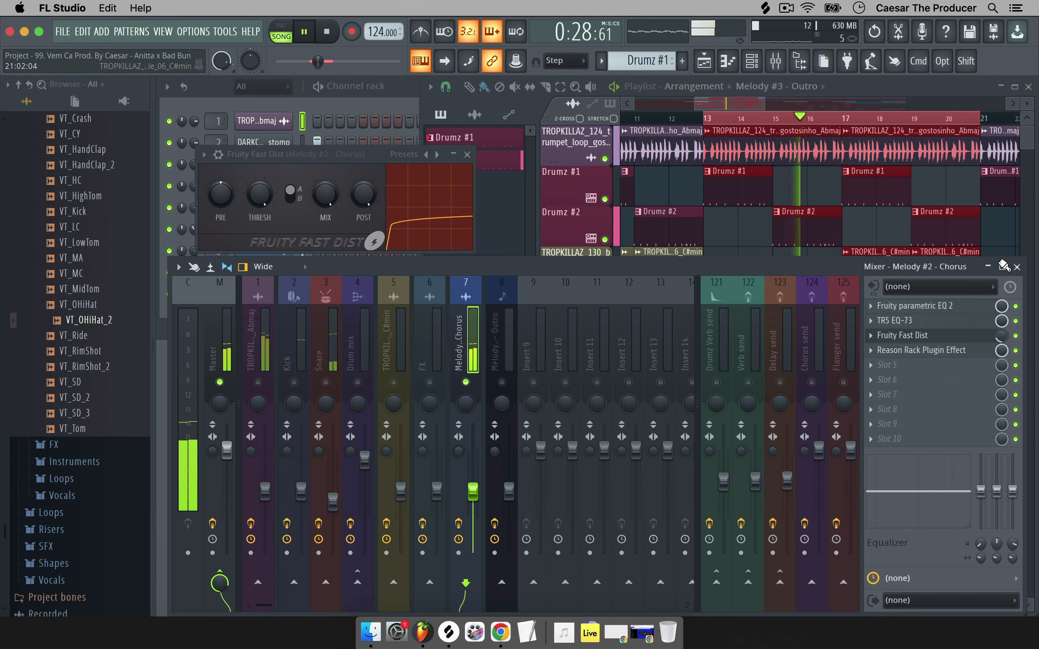
Raise the Reason Rack mix to 44% and A/B both distortion slots by bypassing and re-enabling them.
{"action": "left_click_drag", "start_coordinate": [1001, 350], "coordinate": [1001, 339]}
{"action": "left_click", "coordinate": [1015, 335]}
{"action": "left_click", "coordinate": [1015, 350]}
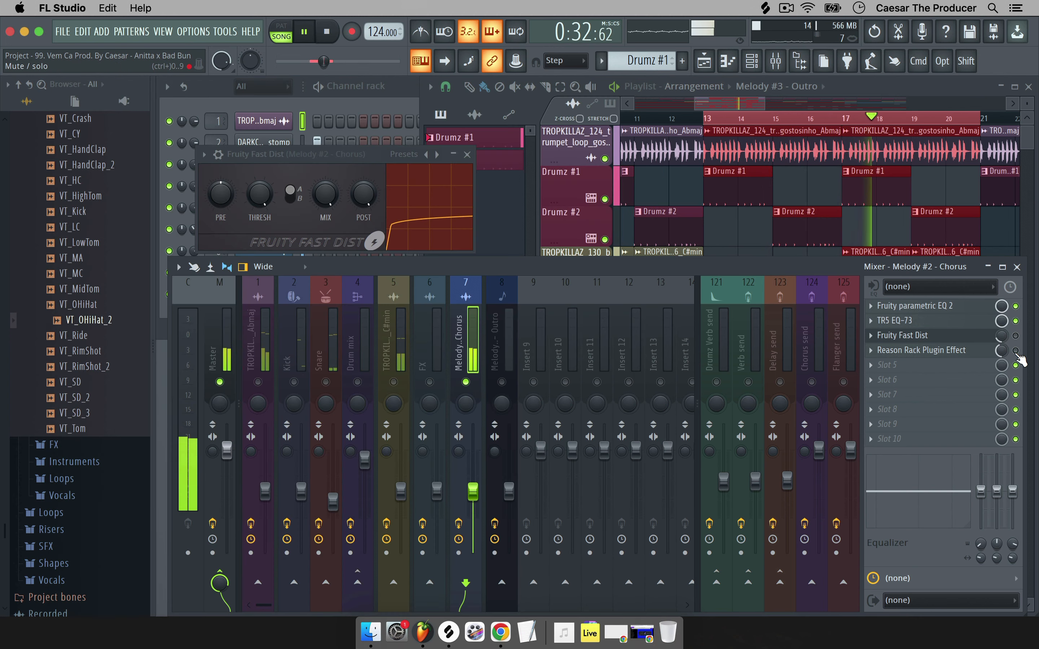
{"action": "left_click", "coordinate": [1015, 350]}
{"action": "left_click", "coordinate": [1015, 335]}
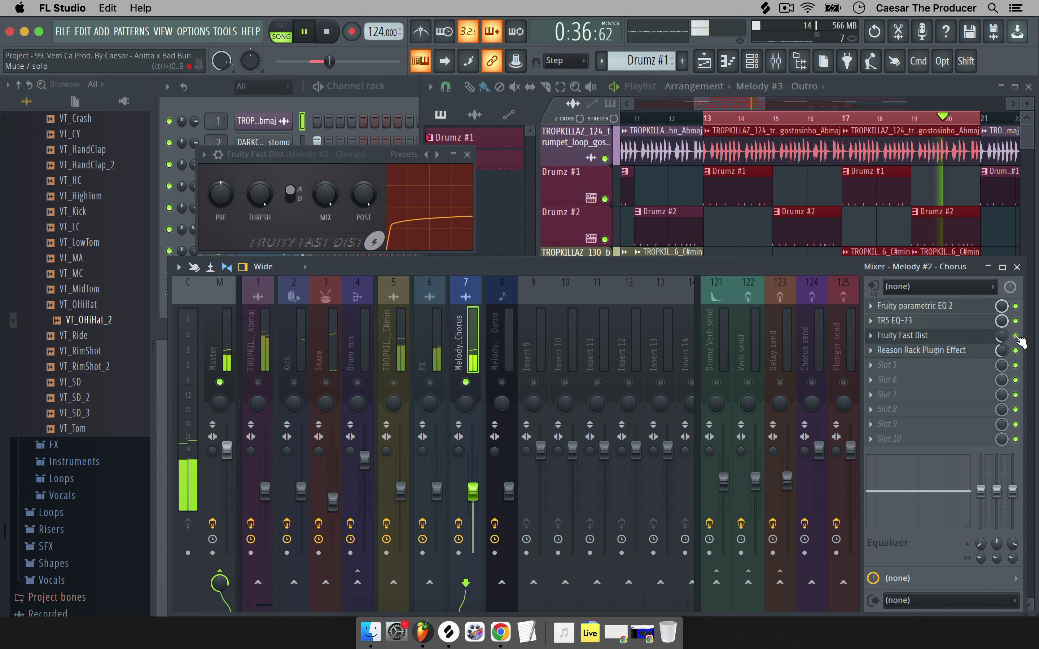
Toggle the solo on Melody #2 - Chorus and finally release it to hear the full mix.
{"action": "right_click", "coordinate": [465, 382]}
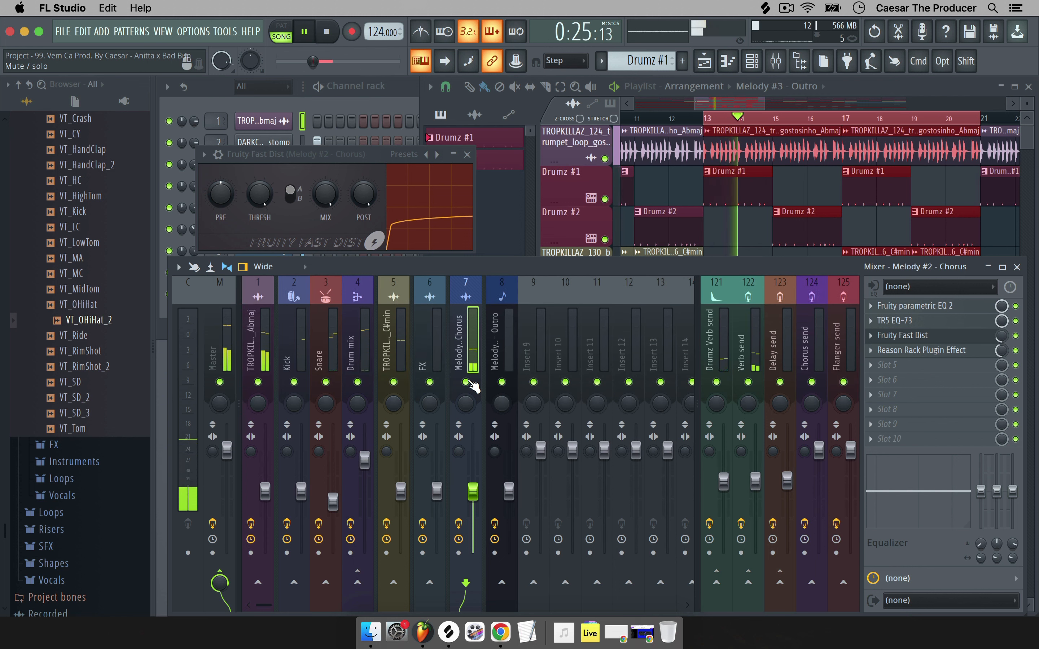
{"action": "right_click", "coordinate": [465, 383]}
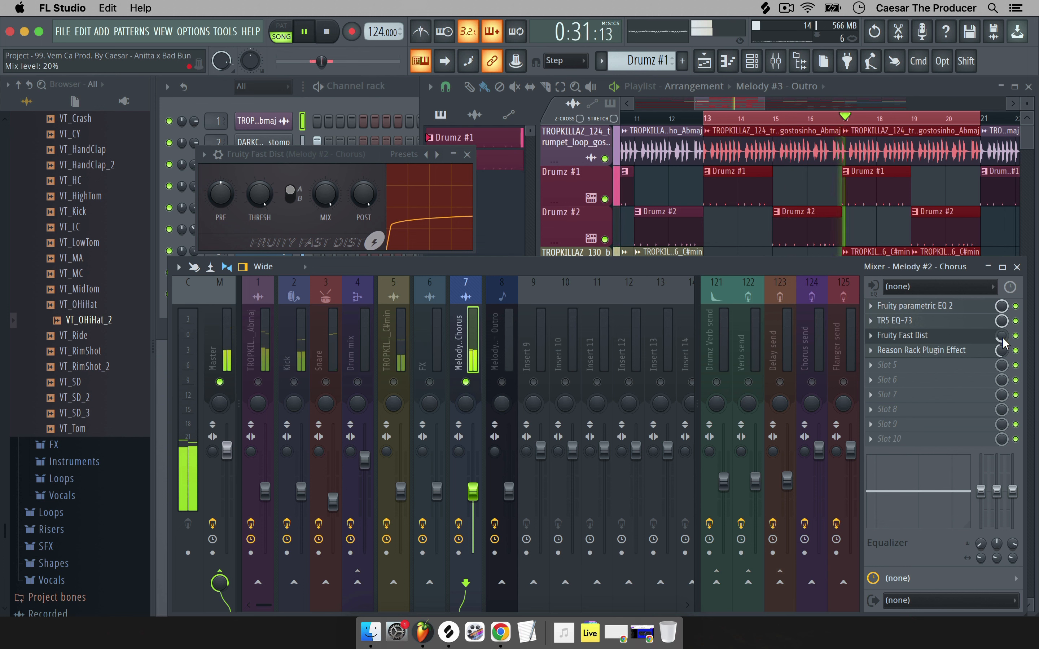
{"action": "right_click", "coordinate": [477, 382]}
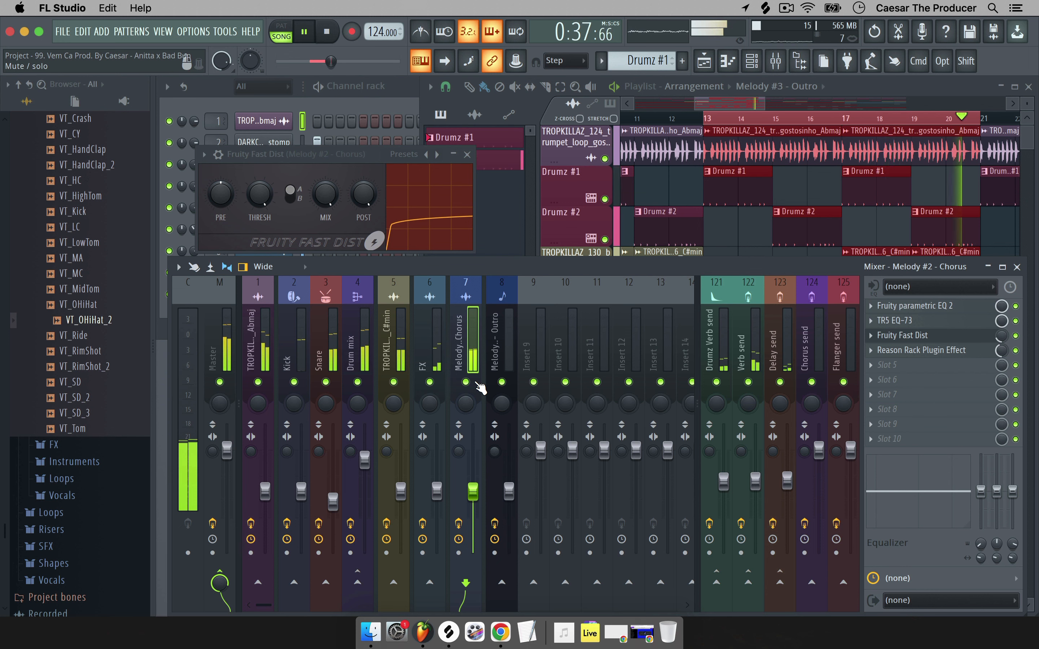
Compare the mix with and without both distortions, leave them enabled, close Fast Dist, and stop playback.
{"action": "left_click", "coordinate": [1016, 350]}
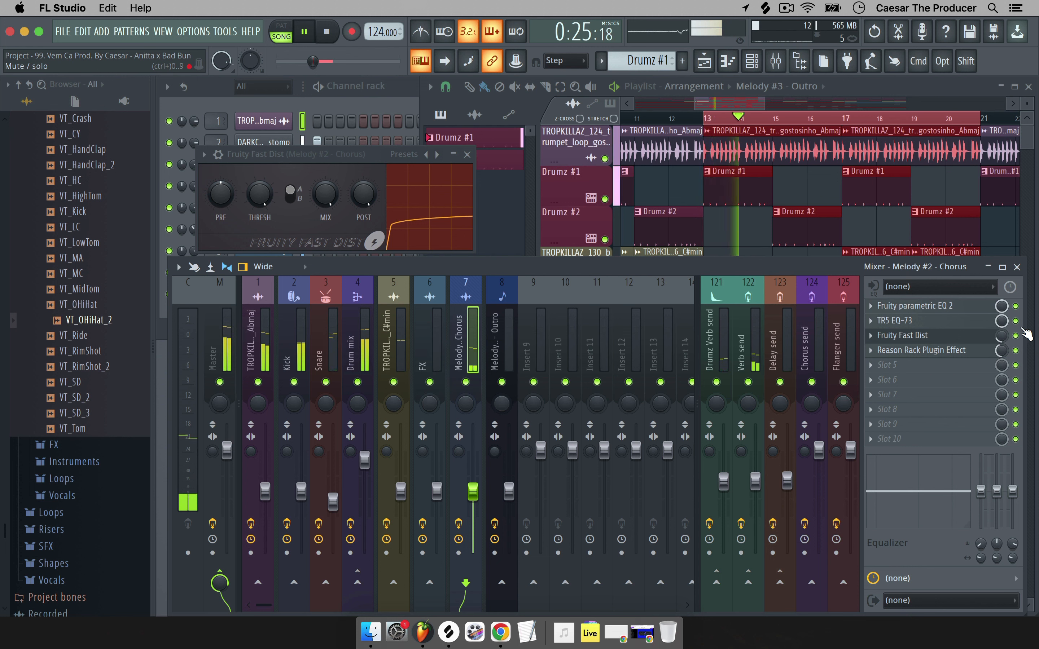
{"action": "left_click", "coordinate": [1016, 350]}
{"action": "left_click", "coordinate": [1016, 335]}
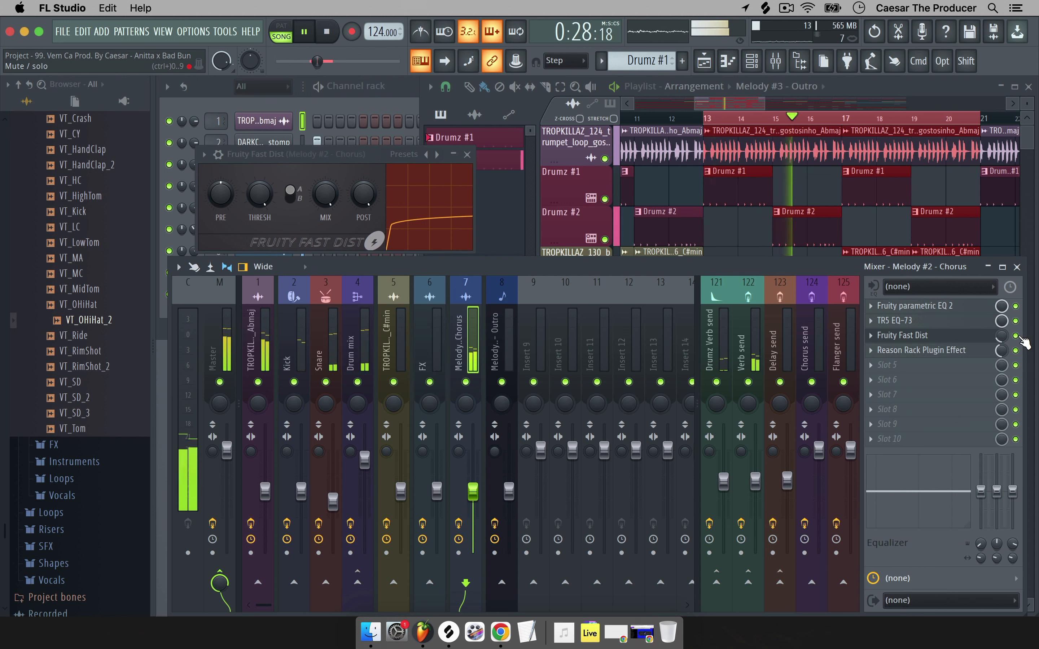
{"action": "left_click", "coordinate": [1016, 336]}
{"action": "left_click", "coordinate": [1016, 350]}
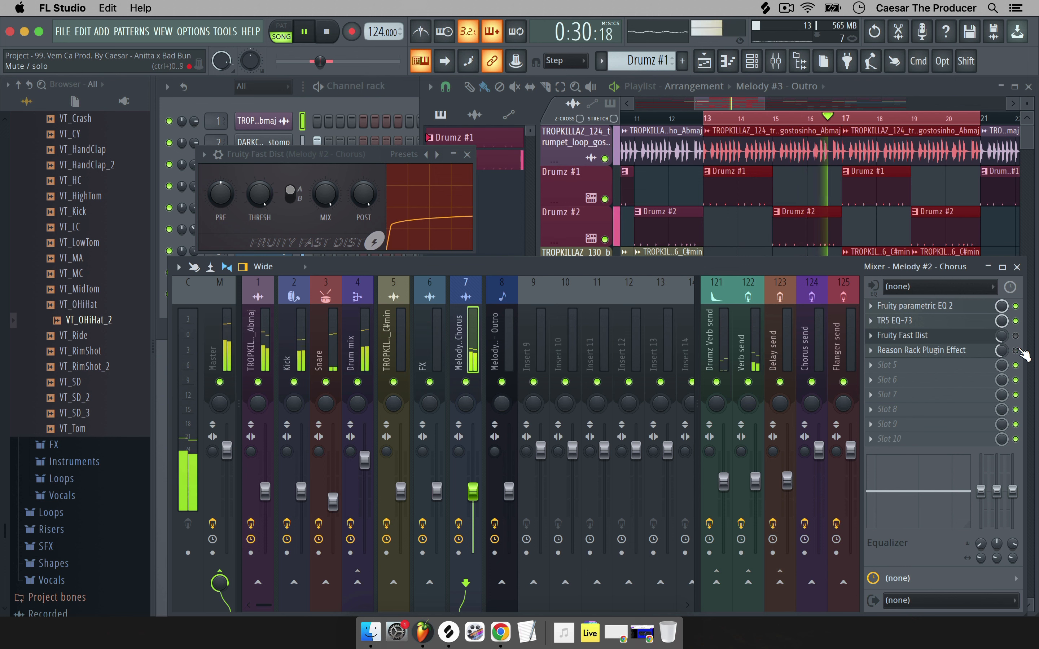
{"action": "left_click", "coordinate": [1016, 350]}
{"action": "left_click", "coordinate": [1015, 335]}
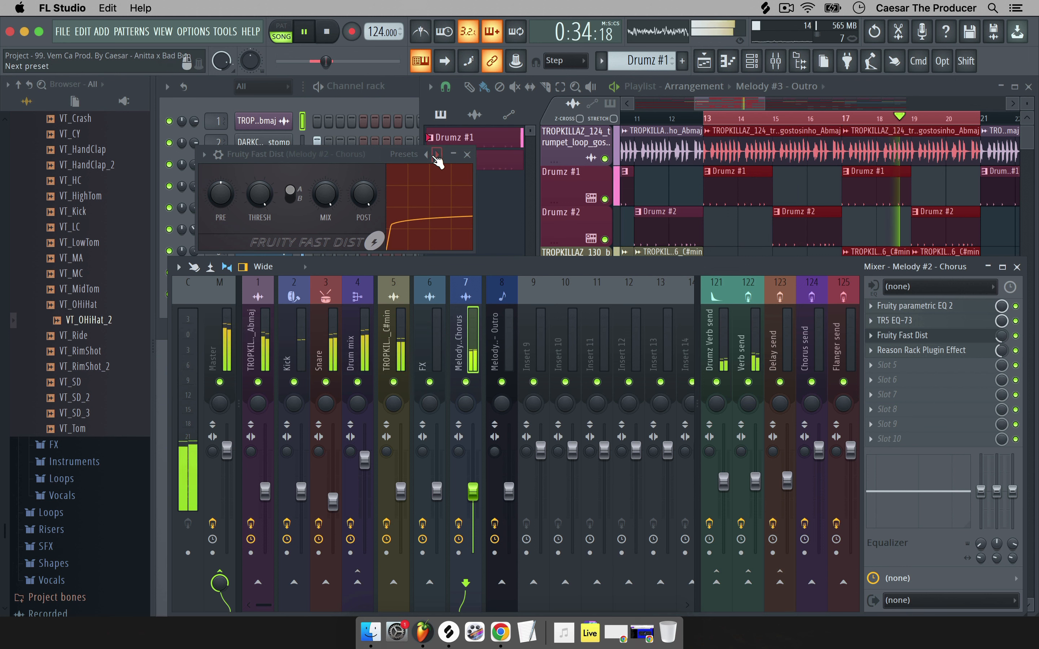
{"action": "left_click", "coordinate": [469, 154]}
{"action": "key", "text": "space"}
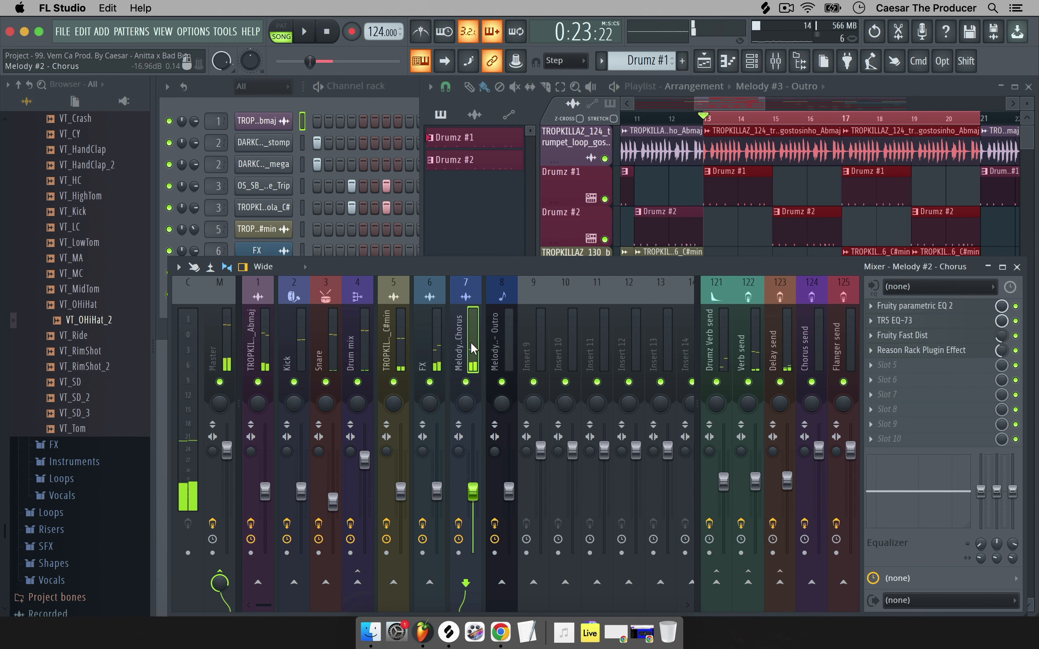
Show insert 6 FX's effects, restart playback, and solo the FX track.
{"action": "left_click", "coordinate": [431, 345]}
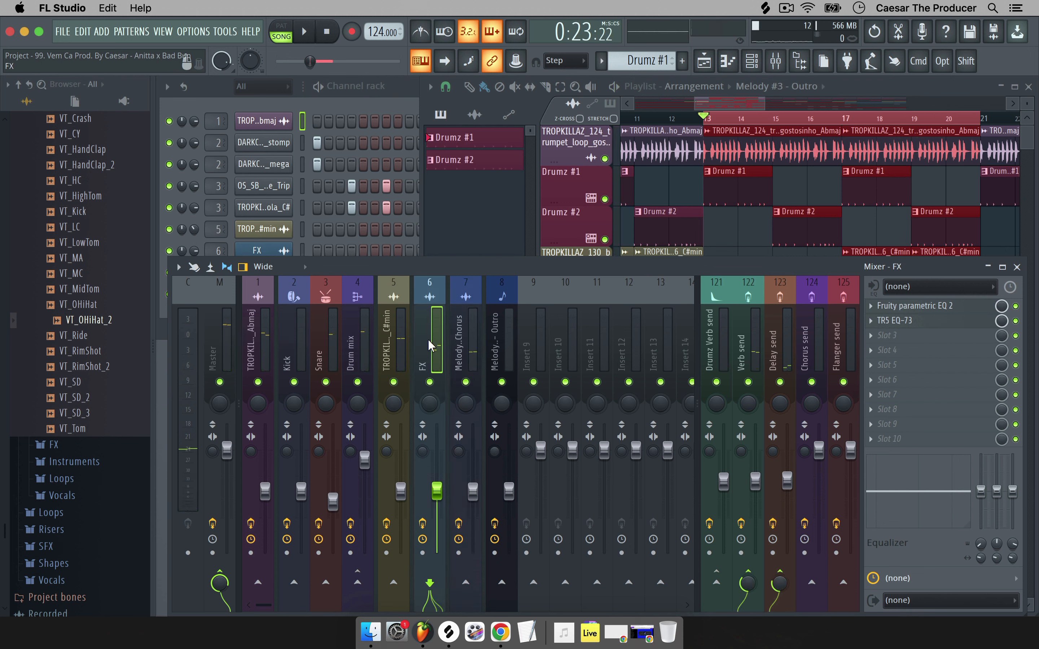
{"action": "key", "text": "space"}
{"action": "right_click", "coordinate": [429, 382]}
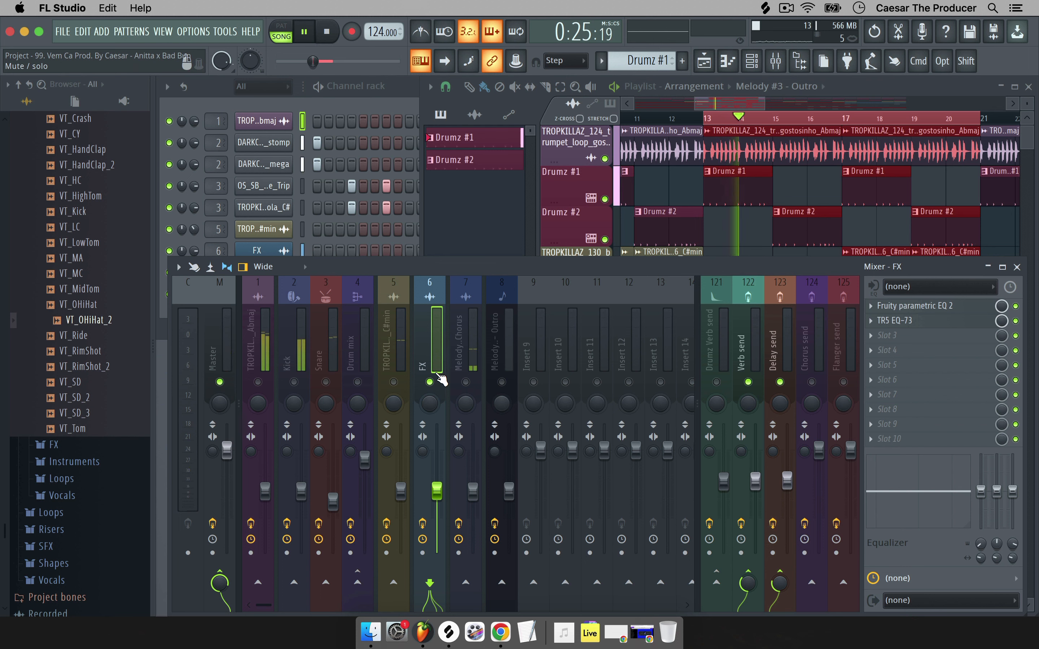
Add Fruity Delay 2 to the FX insert's fourth slot and turn its delay time down.
{"action": "left_click", "coordinate": [903, 352]}
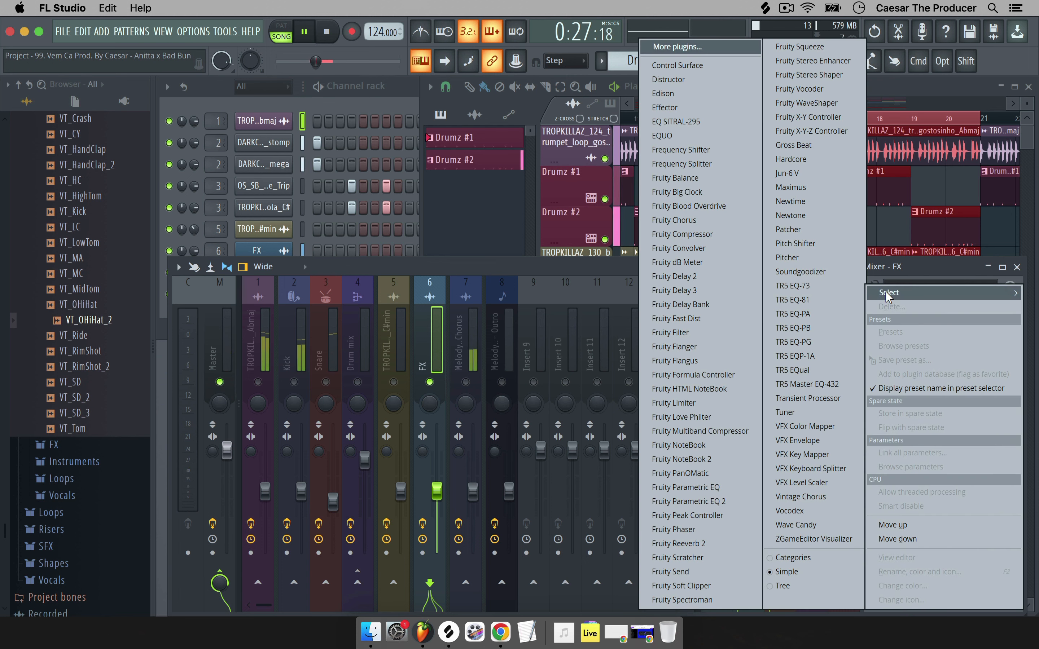
{"action": "left_click", "coordinate": [711, 279]}
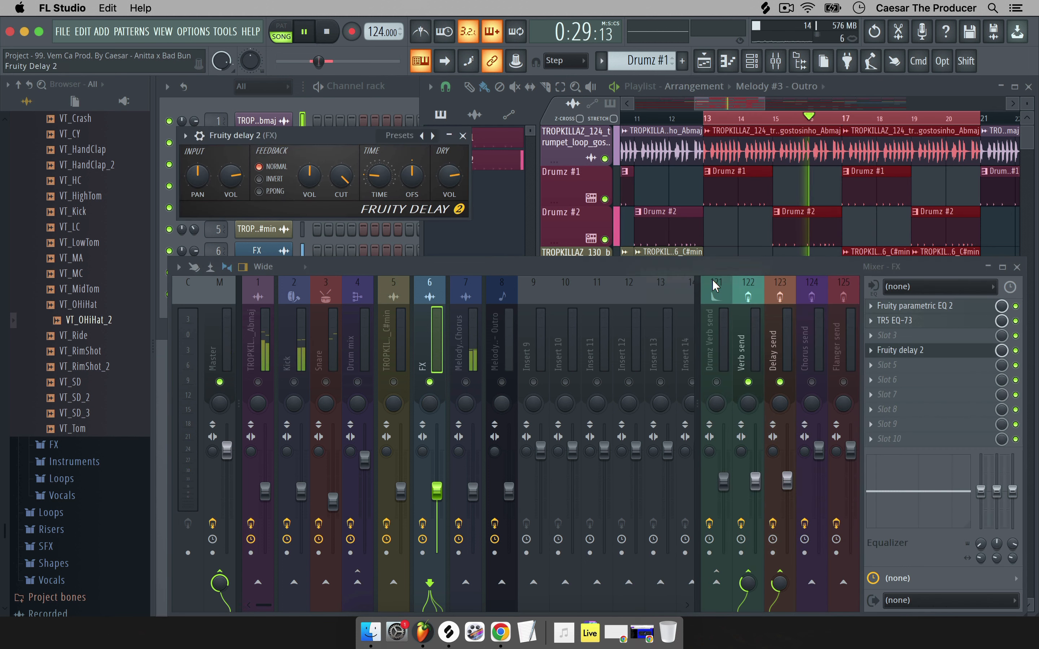
{"action": "left_click_drag", "start_coordinate": [387, 139], "coordinate": [357, 115]}
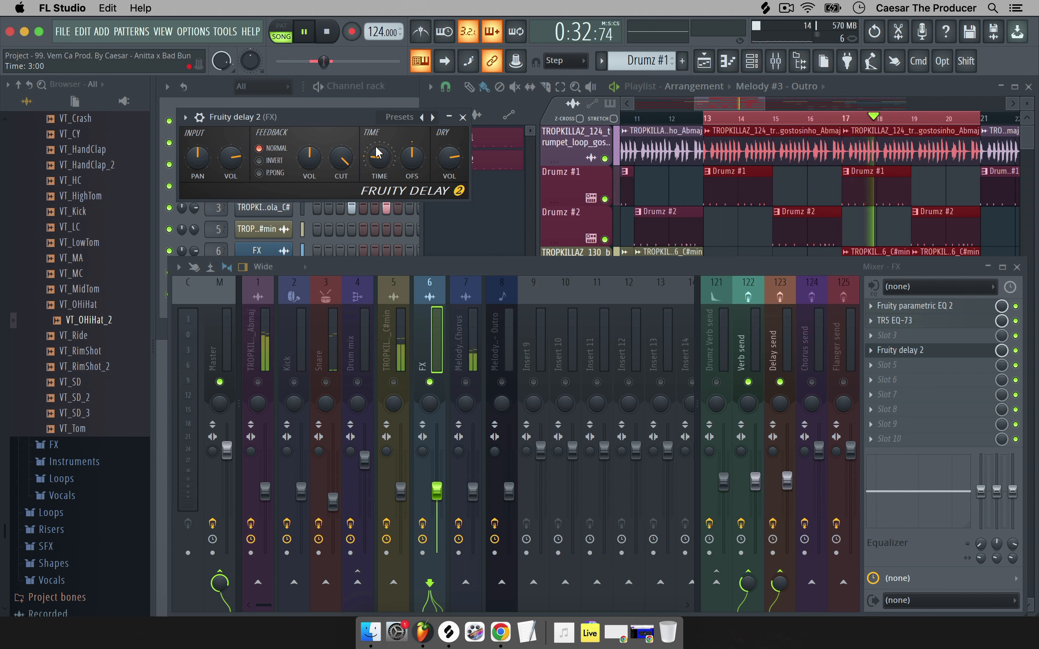
{"action": "left_click_drag", "start_coordinate": [377, 153], "coordinate": [378, 170]}
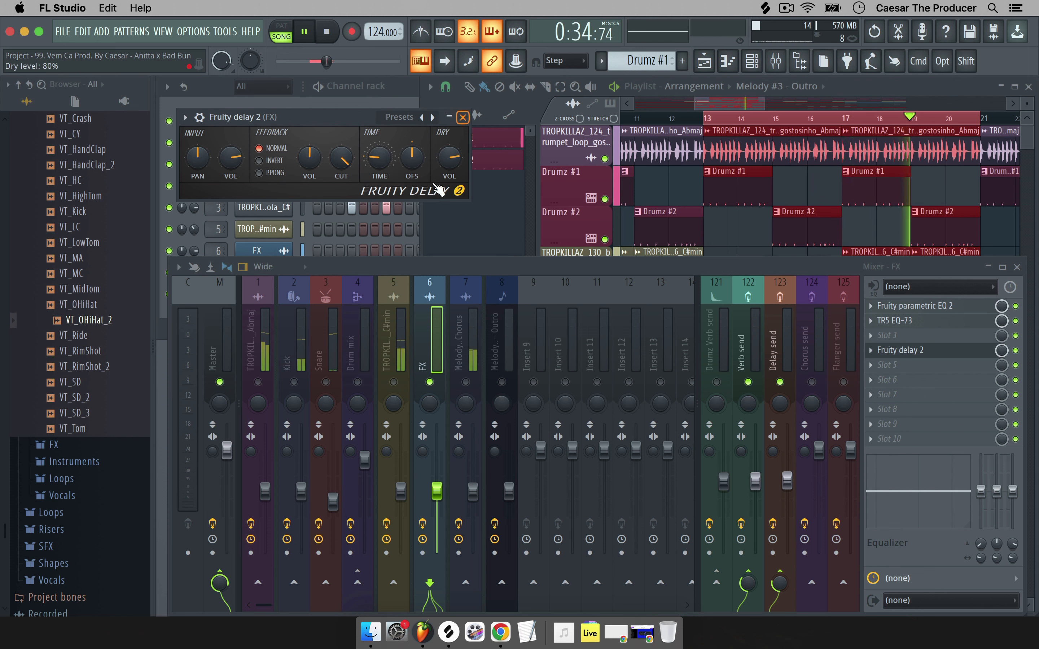
{"action": "left_click", "coordinate": [449, 118]}
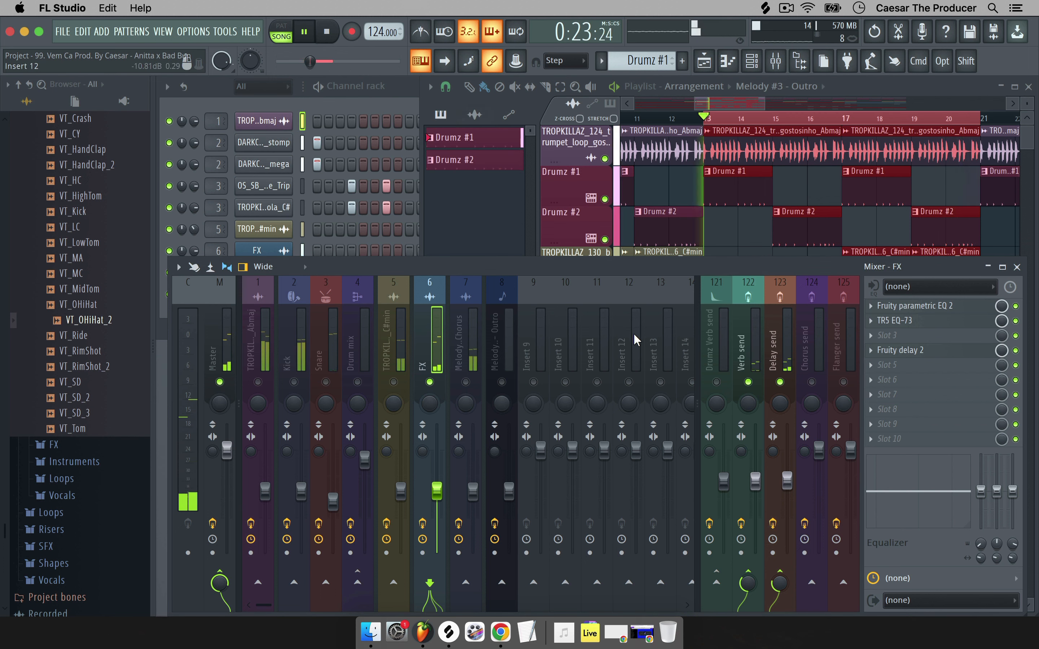
Unsolo FX, check the Master chain, select Melody #2 - Chorus, and stop playback.
{"action": "right_click", "coordinate": [429, 382]}
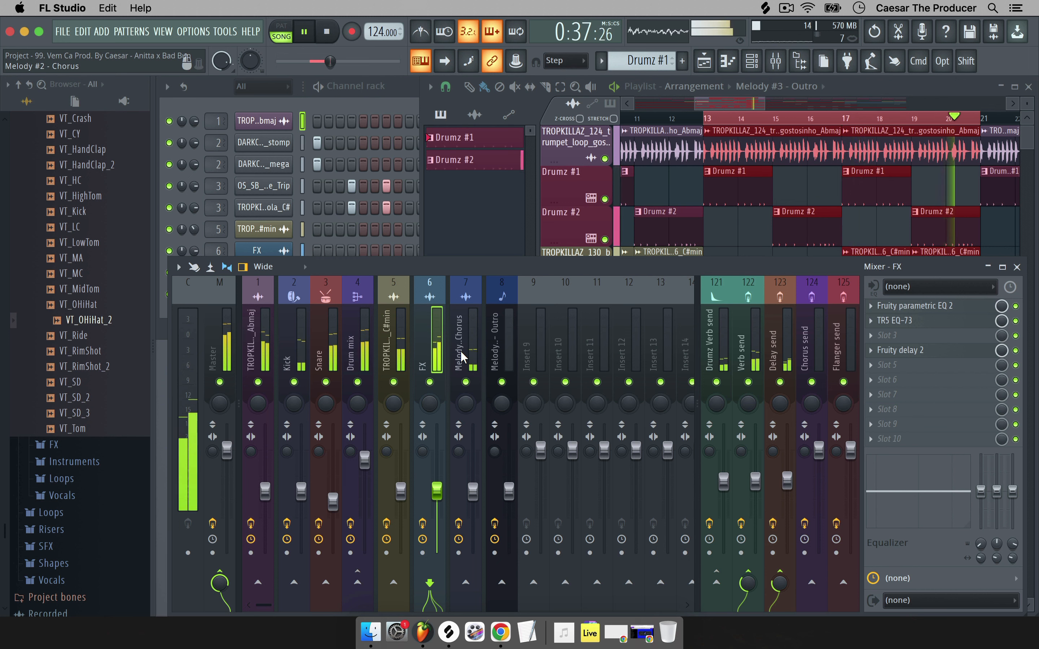
{"action": "left_click", "coordinate": [227, 340]}
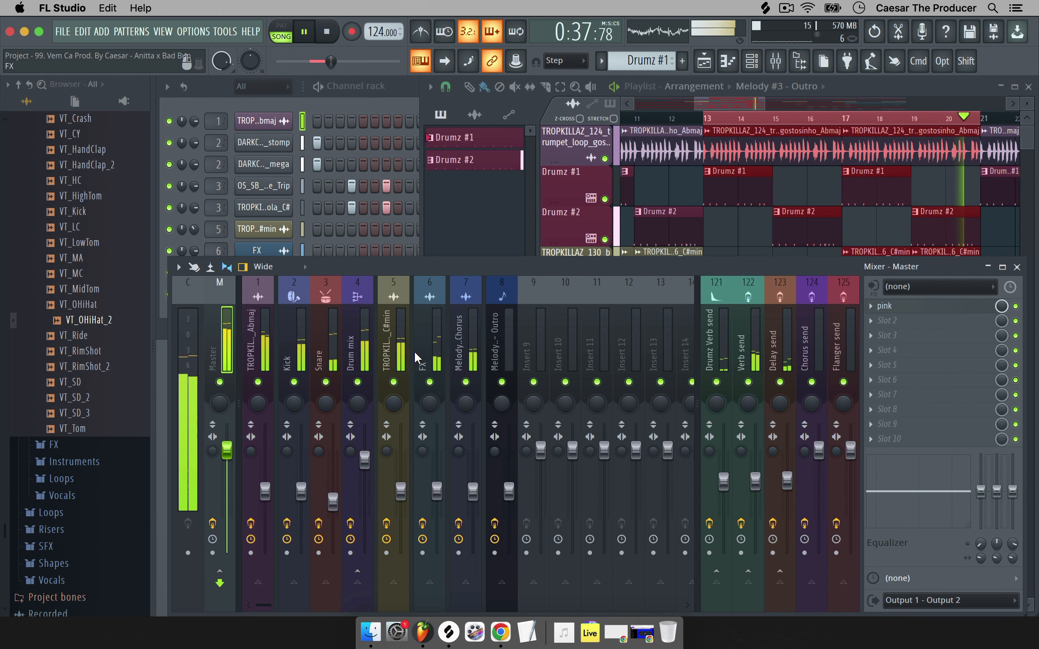
{"action": "left_click", "coordinate": [466, 343]}
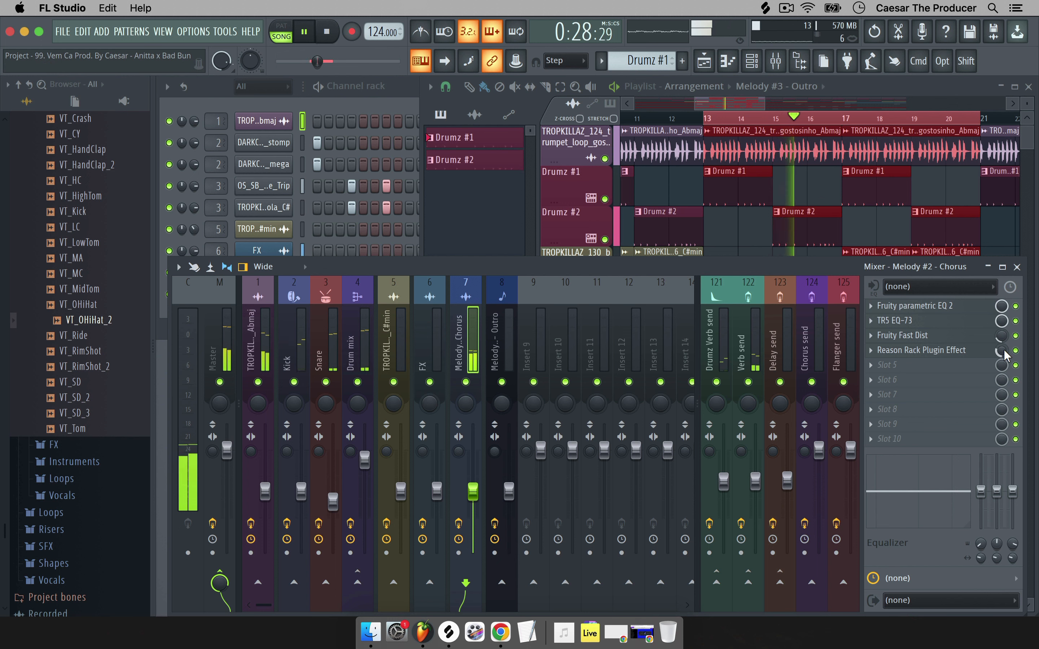
{"action": "key", "text": "space"}
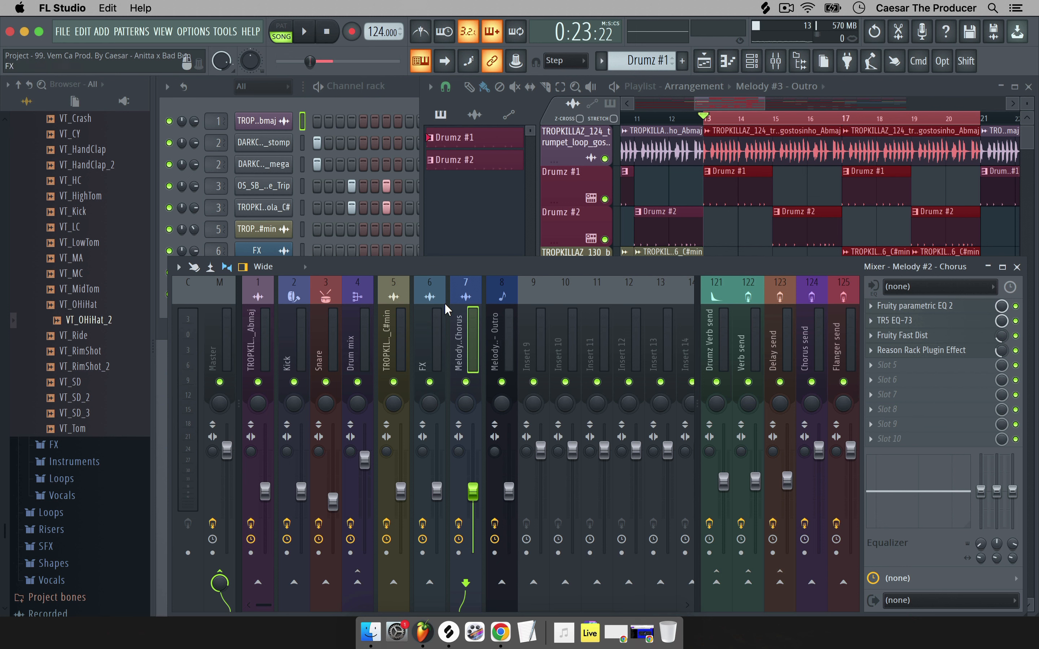
Load Delay ETERNITY (AU) into empty effect slot 5 of Melody #2 - Chorus, found by searching 'del'.
{"action": "left_click", "coordinate": [901, 366]}
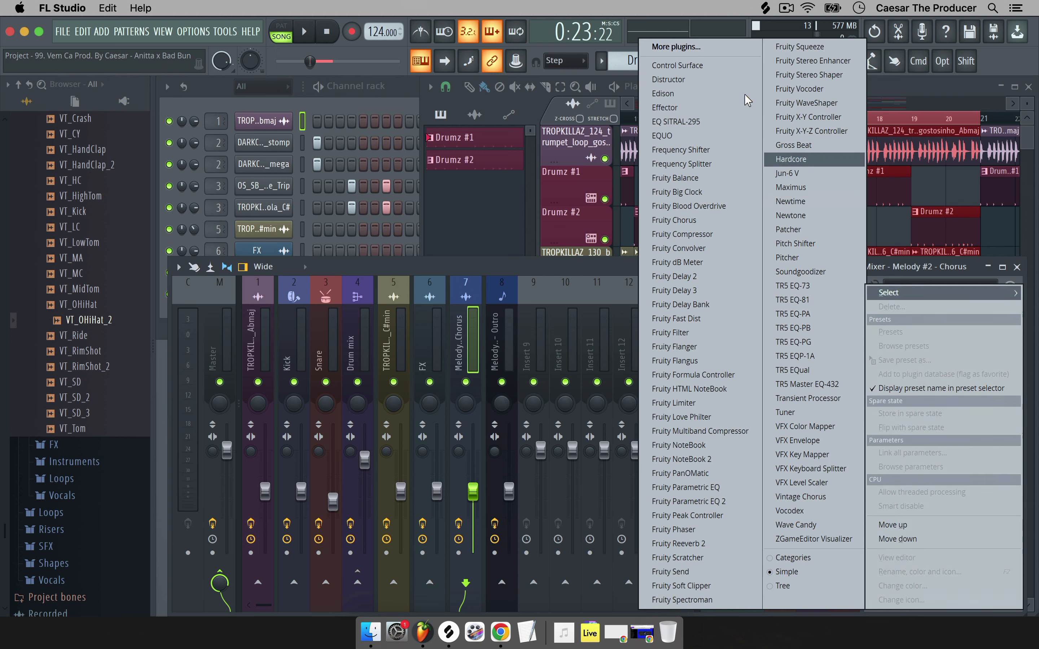
{"action": "left_click", "coordinate": [706, 84]}
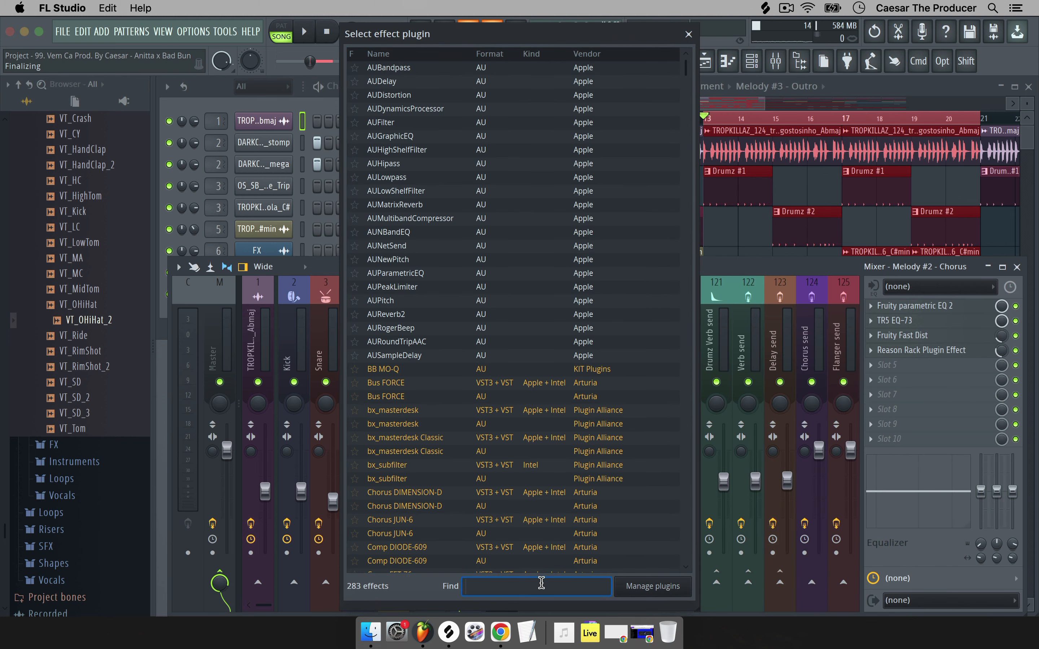
{"action": "type", "text": "del"}
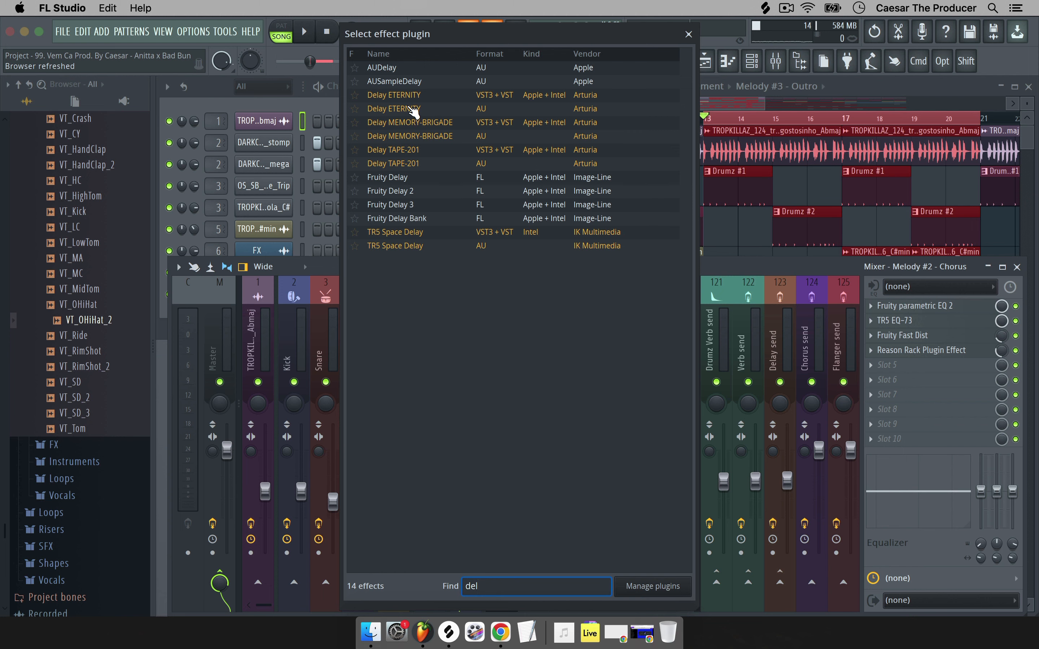
{"action": "double_click", "coordinate": [407, 107]}
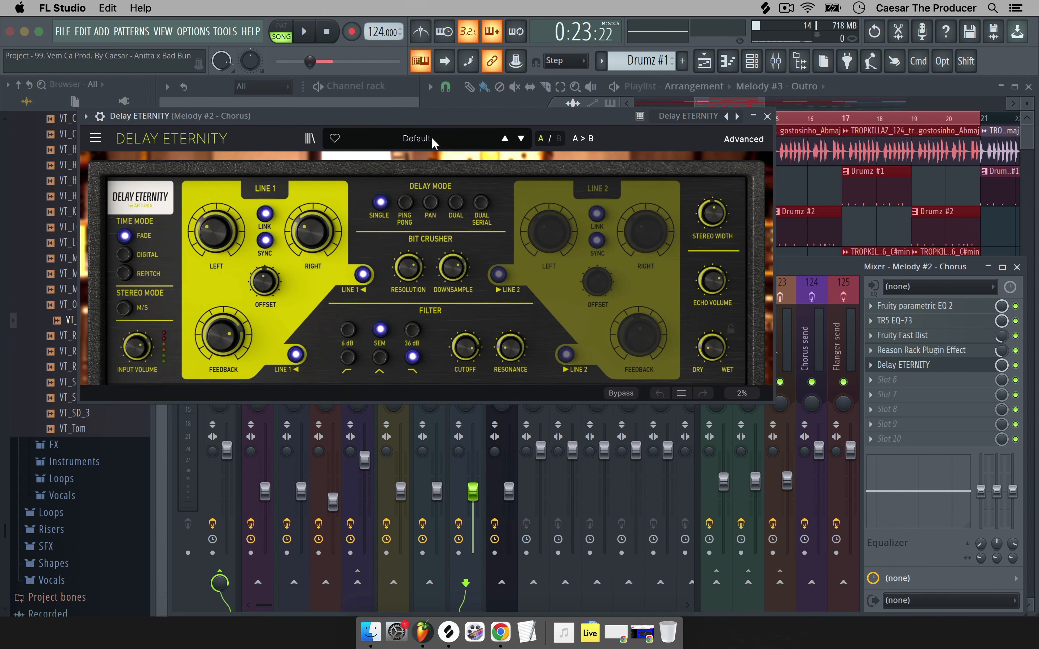
Load Delay ETERNITY's Delay > Basic Serie preset and move the plugin window aside.
{"action": "left_click", "coordinate": [432, 137]}
{"action": "mouse_move", "coordinate": [438, 180]}
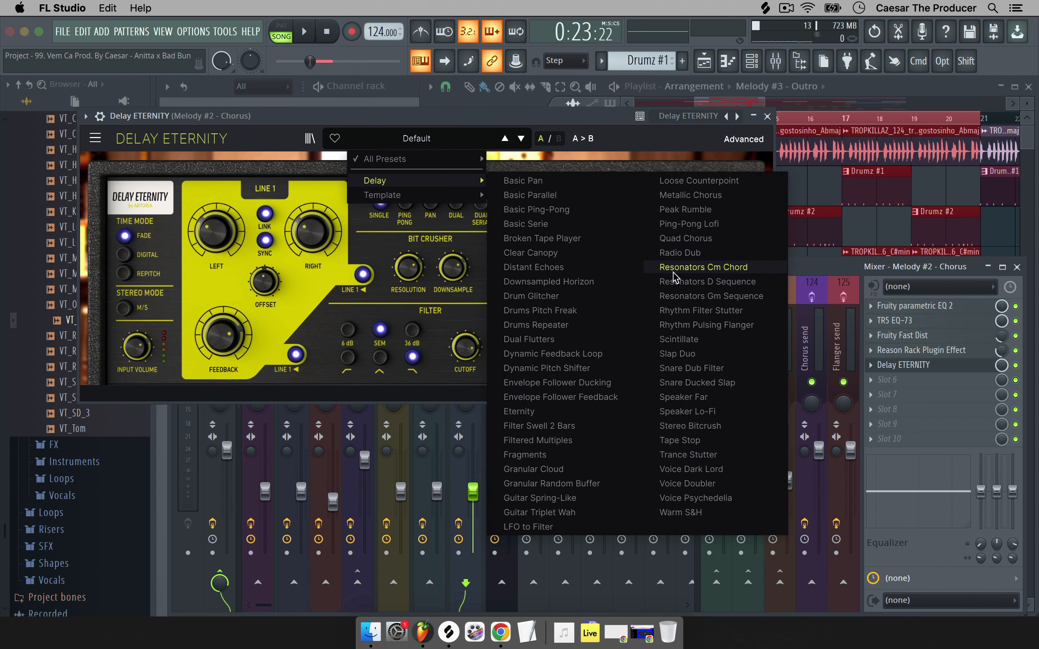
{"action": "left_click", "coordinate": [543, 225]}
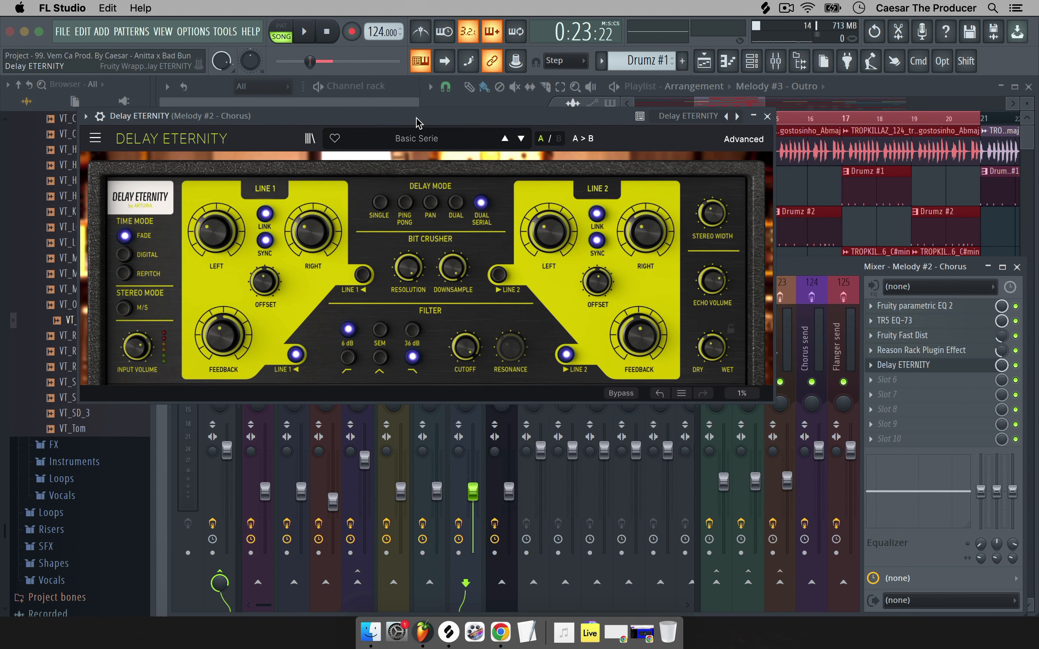
{"action": "left_click_drag", "start_coordinate": [415, 118], "coordinate": [545, 240]}
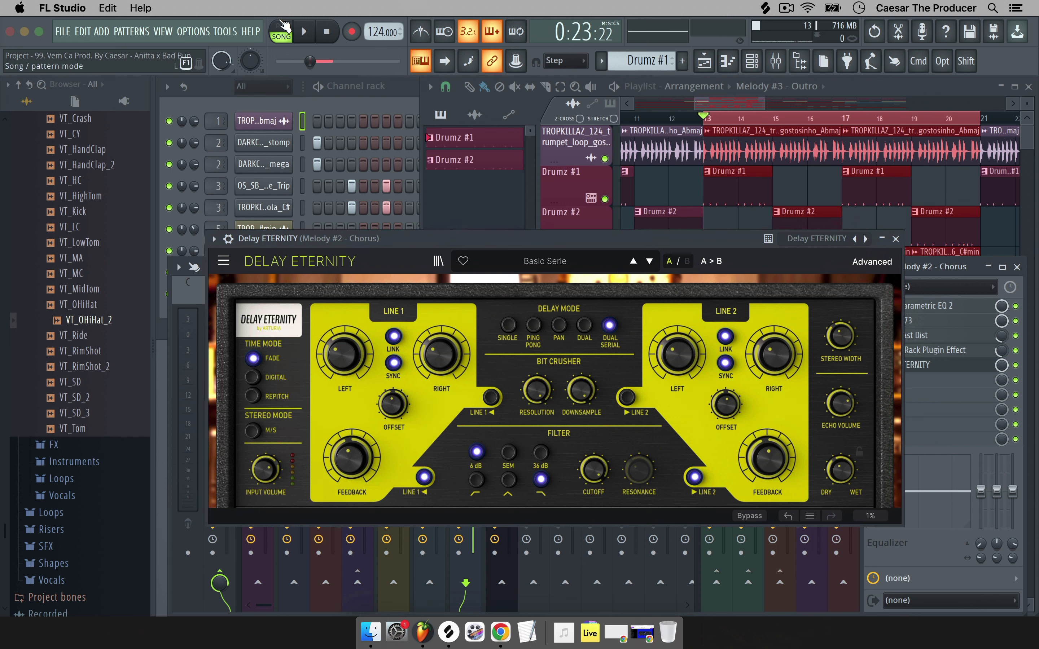
Stop pattern playback and restart the song playing in song mode.
{"action": "left_click", "coordinate": [283, 27]}
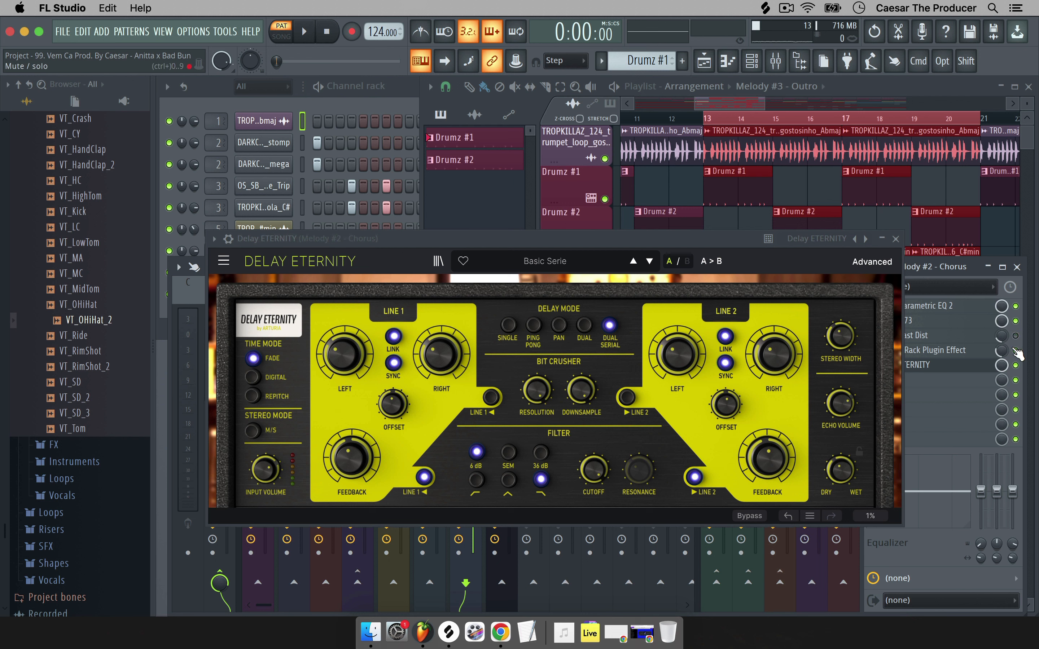
{"action": "key", "text": "space"}
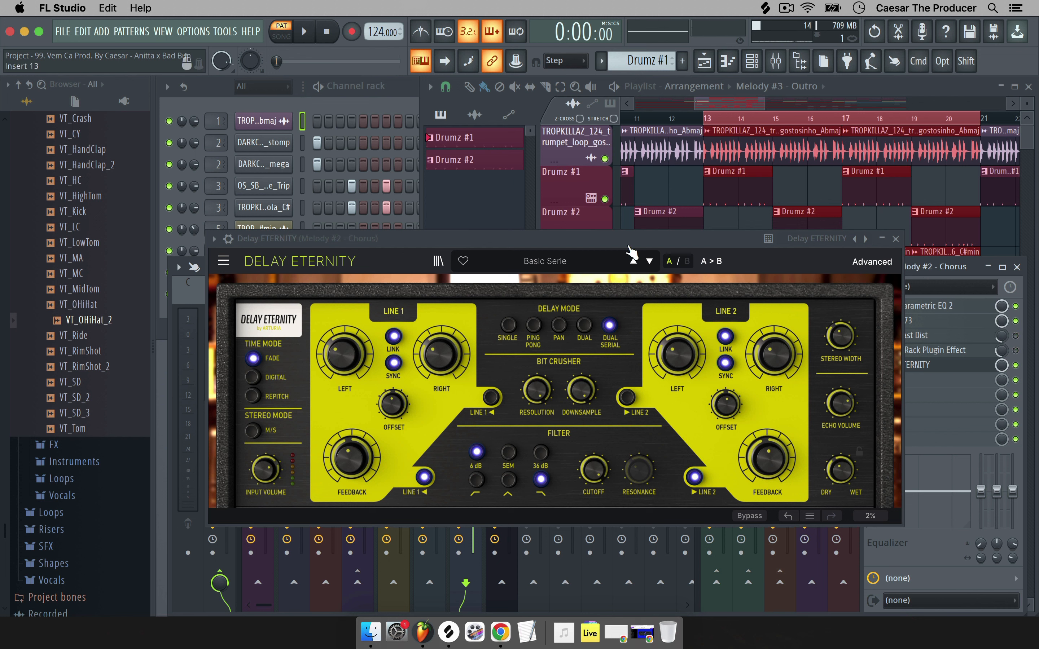
{"action": "left_click", "coordinate": [289, 39]}
{"action": "key", "text": "space"}
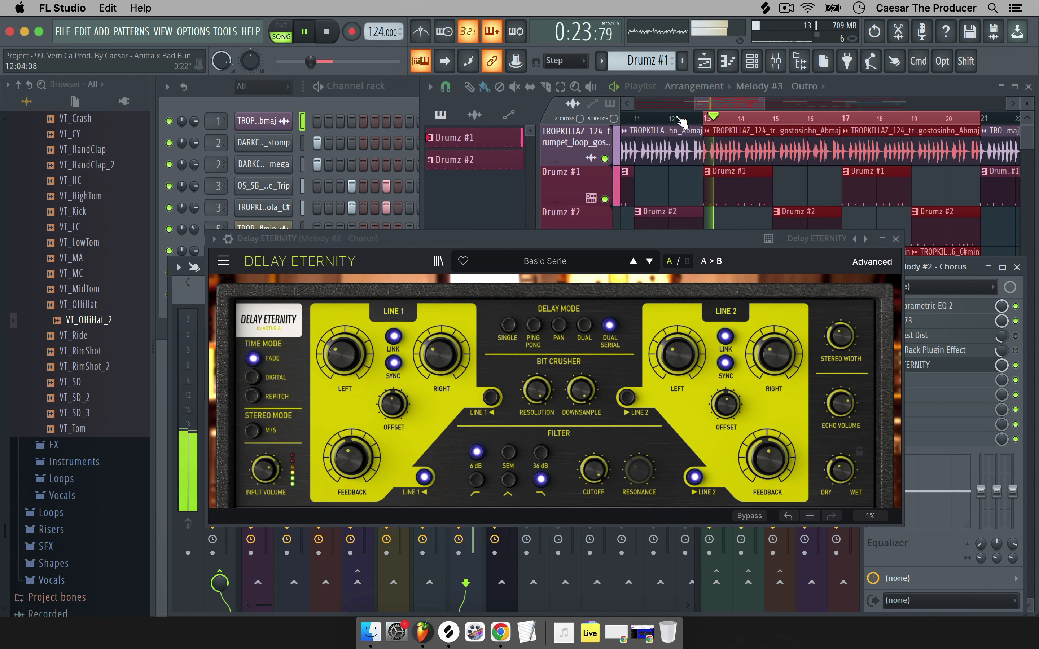
Step through the presets to Dual Flutters, then stop playback and close Delay ETERNITY.
{"action": "left_click", "coordinate": [648, 261]}
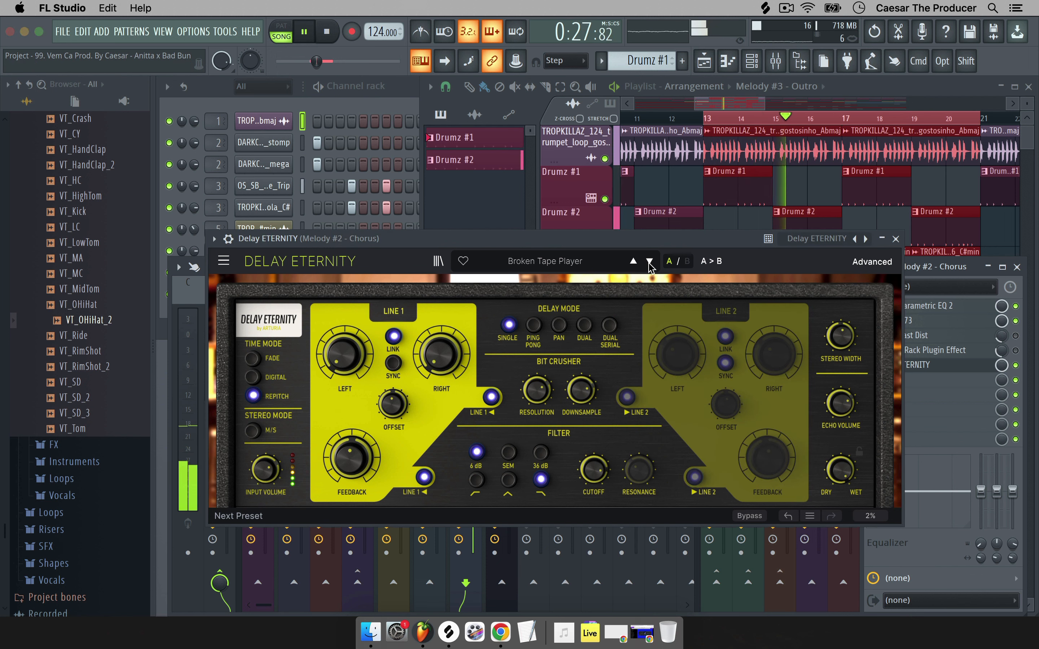
{"action": "left_click", "coordinate": [649, 262]}
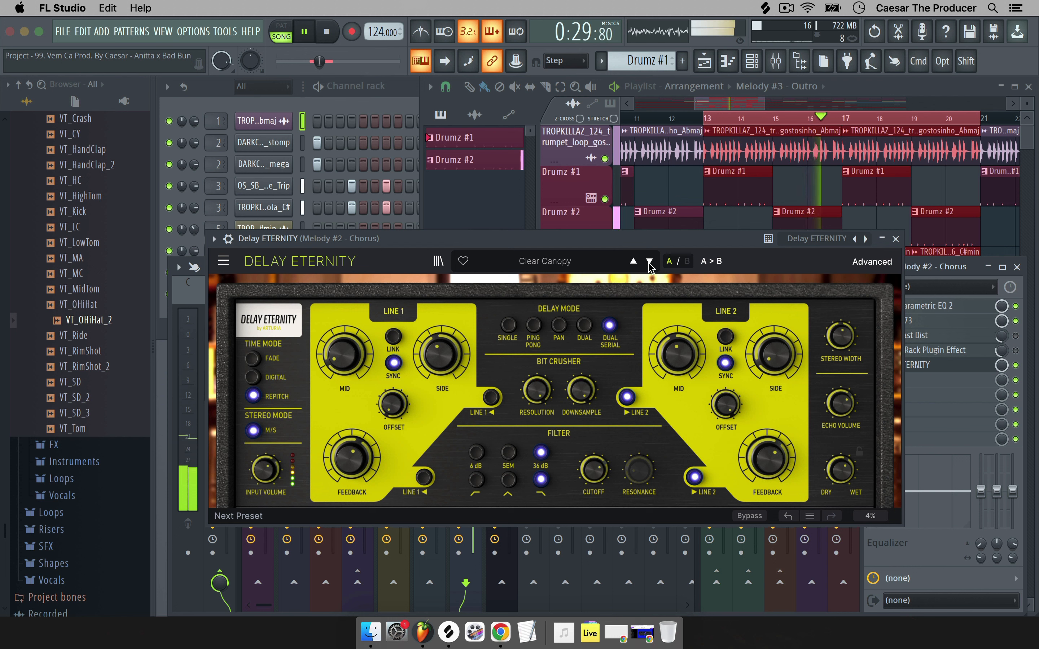
{"action": "left_click", "coordinate": [649, 261]}
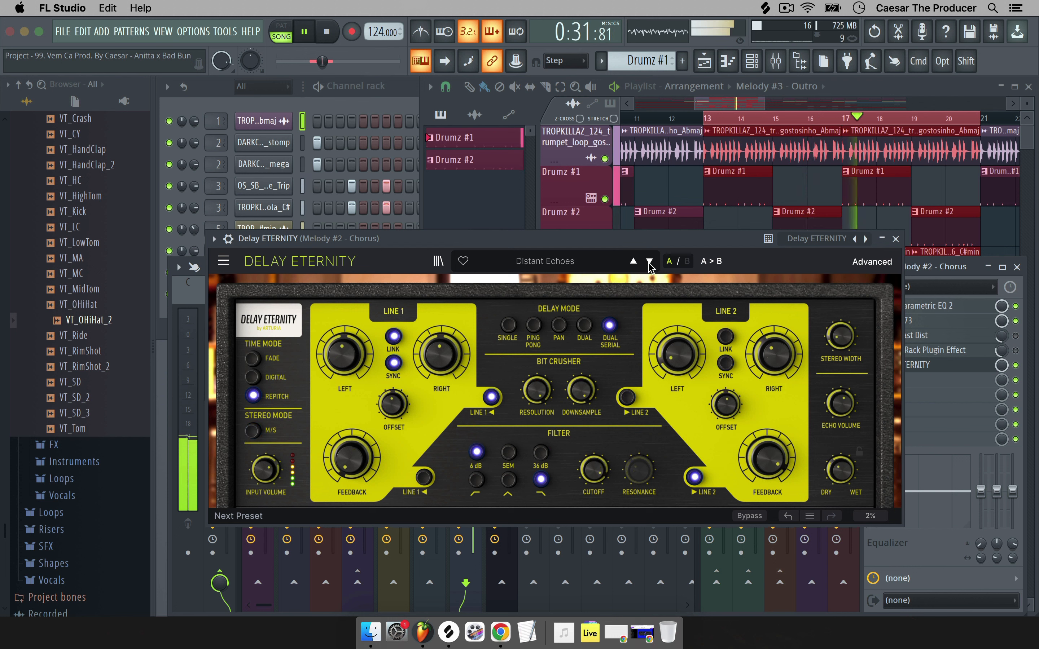
{"action": "left_click", "coordinate": [649, 261]}
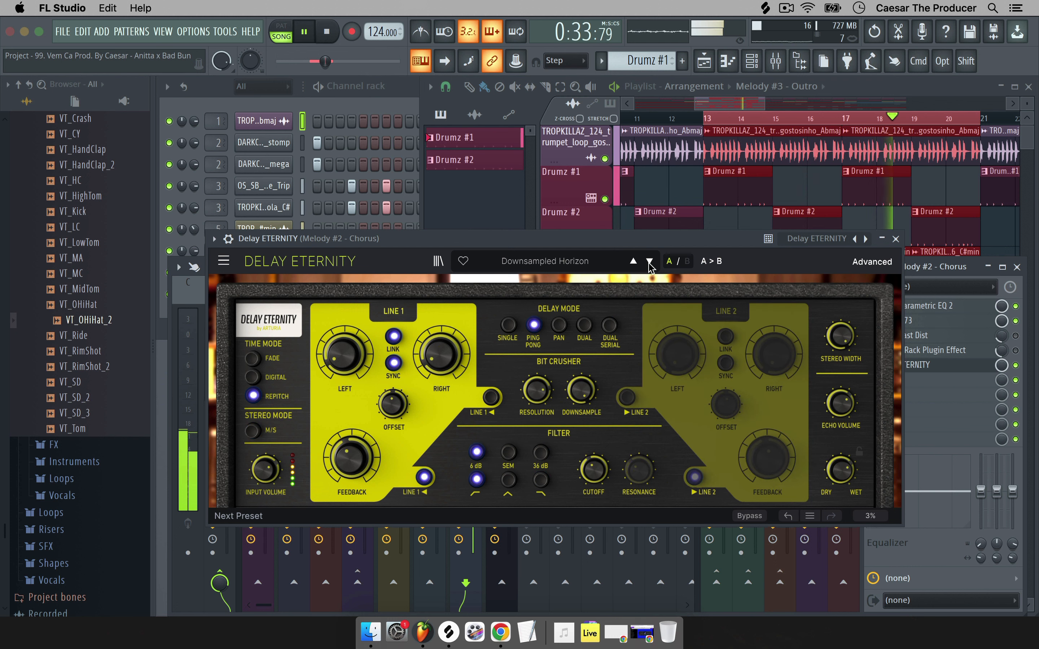
{"action": "left_click", "coordinate": [650, 263]}
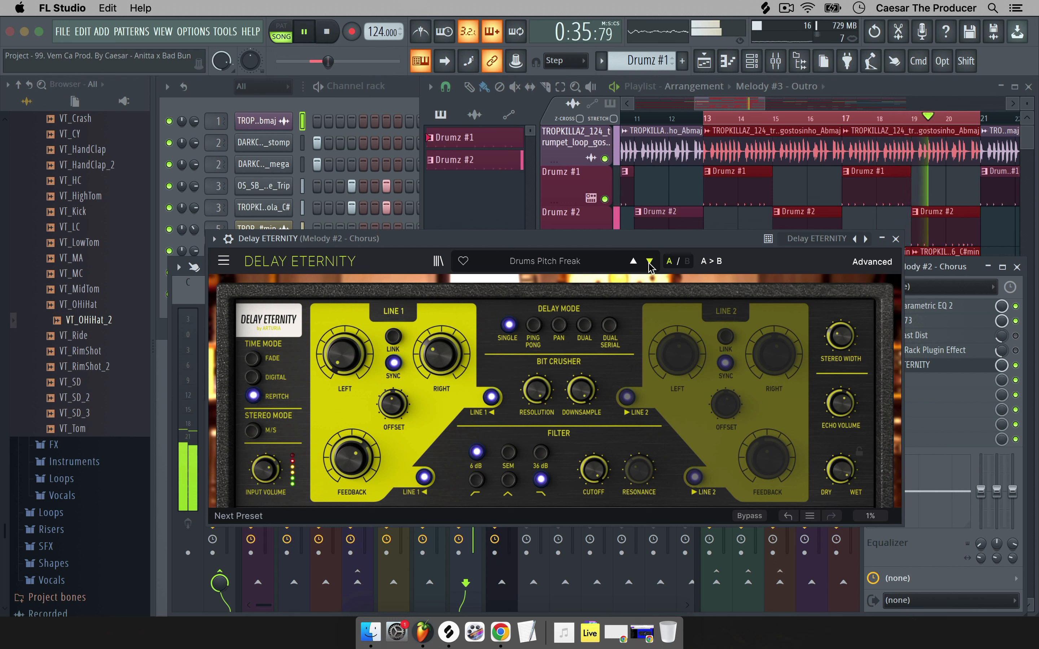
{"action": "left_click", "coordinate": [650, 263]}
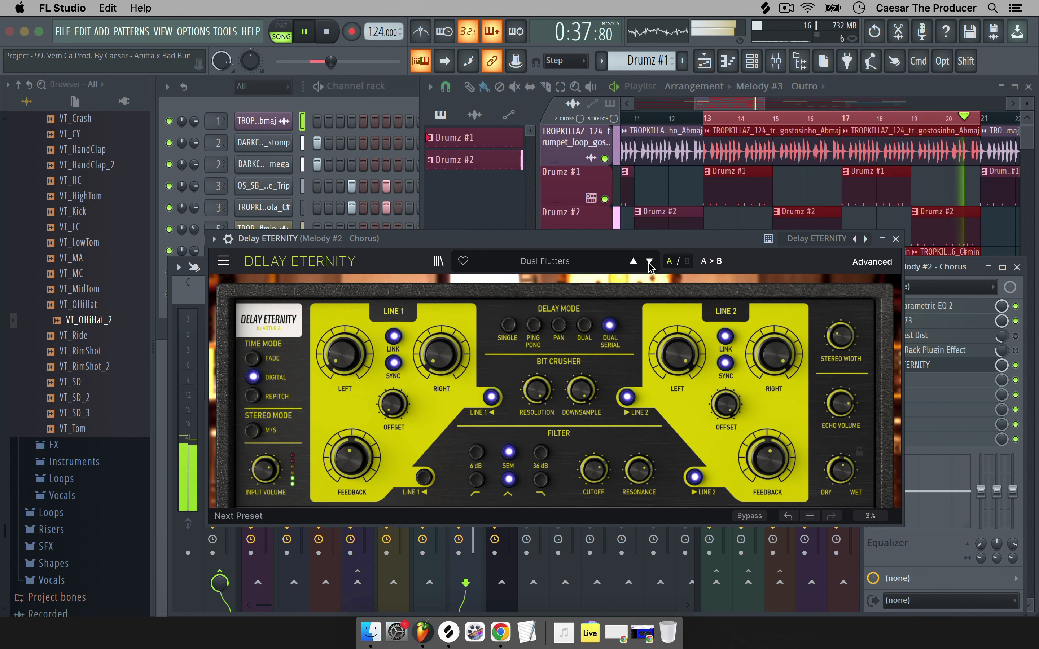
{"action": "key", "text": "space"}
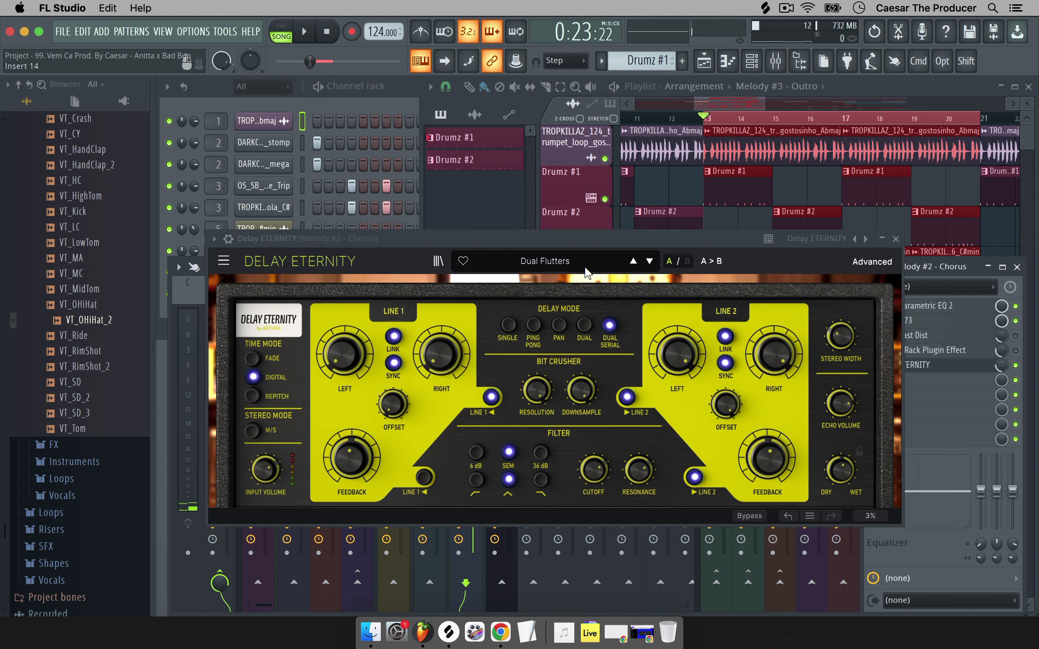
{"action": "left_click", "coordinate": [896, 239]}
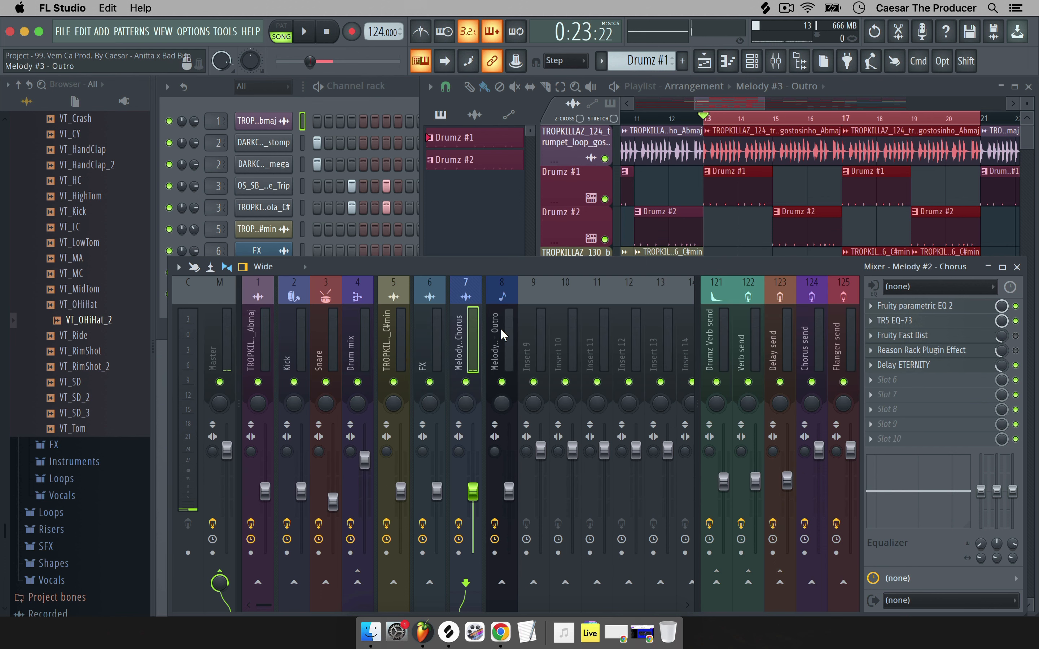
Inspect the Melody #3 - Outro and Melody #2 - Chorus inserts, then display the Master insert's chain.
{"action": "left_click", "coordinate": [489, 335]}
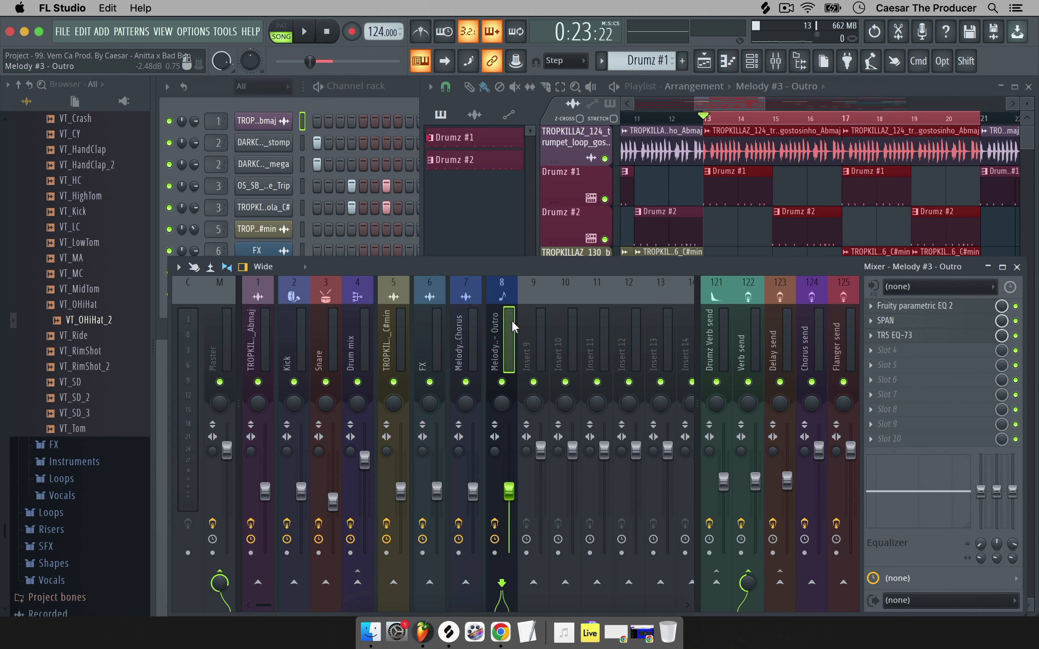
{"action": "left_click", "coordinate": [464, 332]}
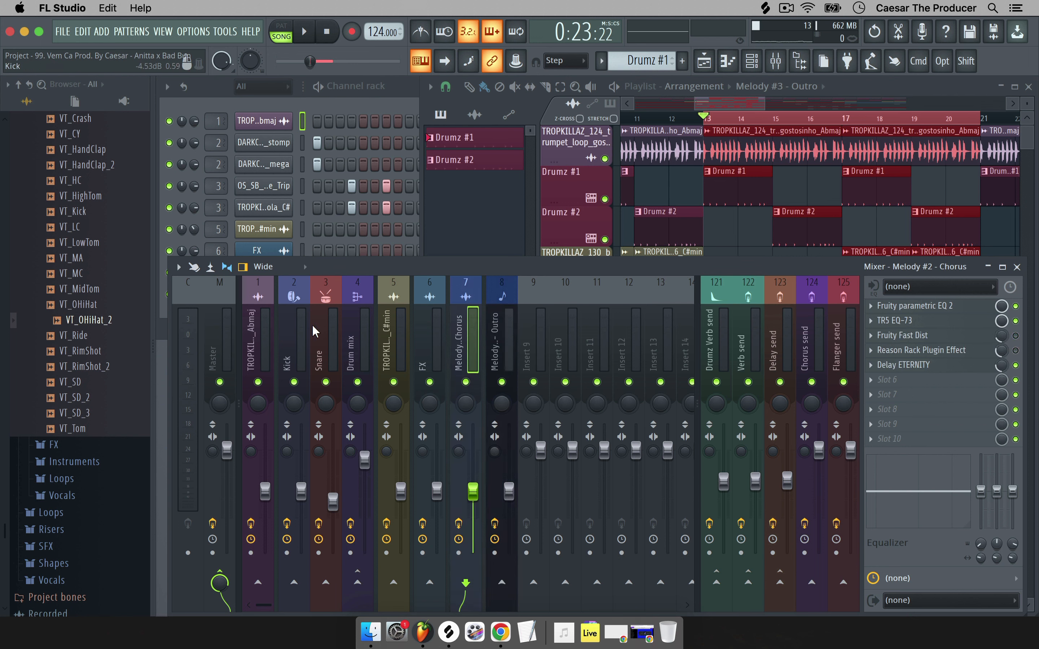
{"action": "left_click", "coordinate": [499, 341]}
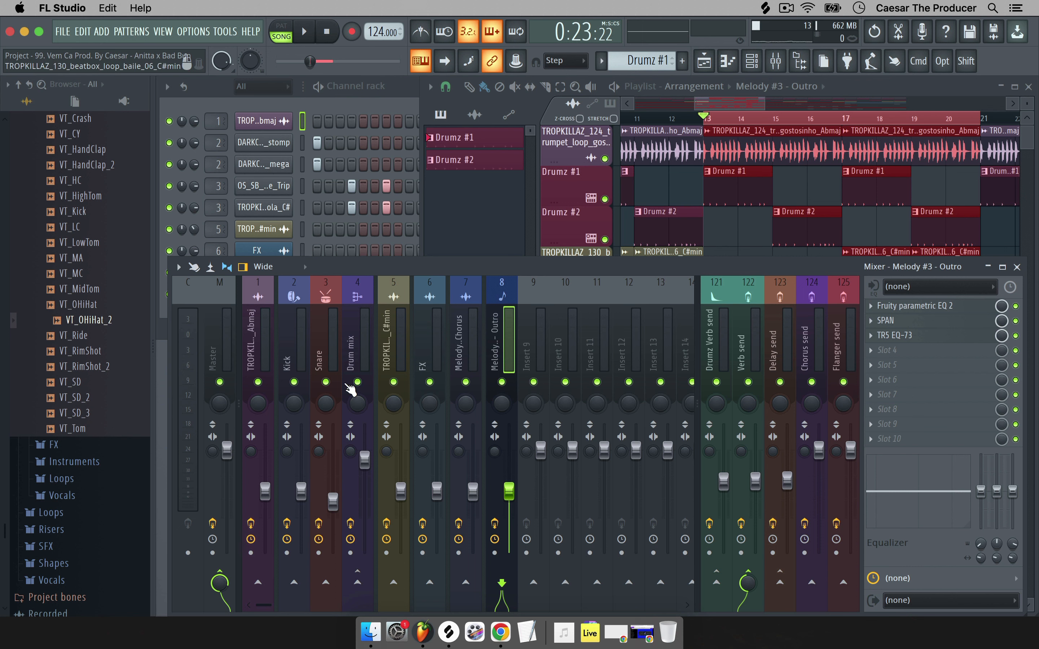
{"action": "left_click", "coordinate": [217, 331]}
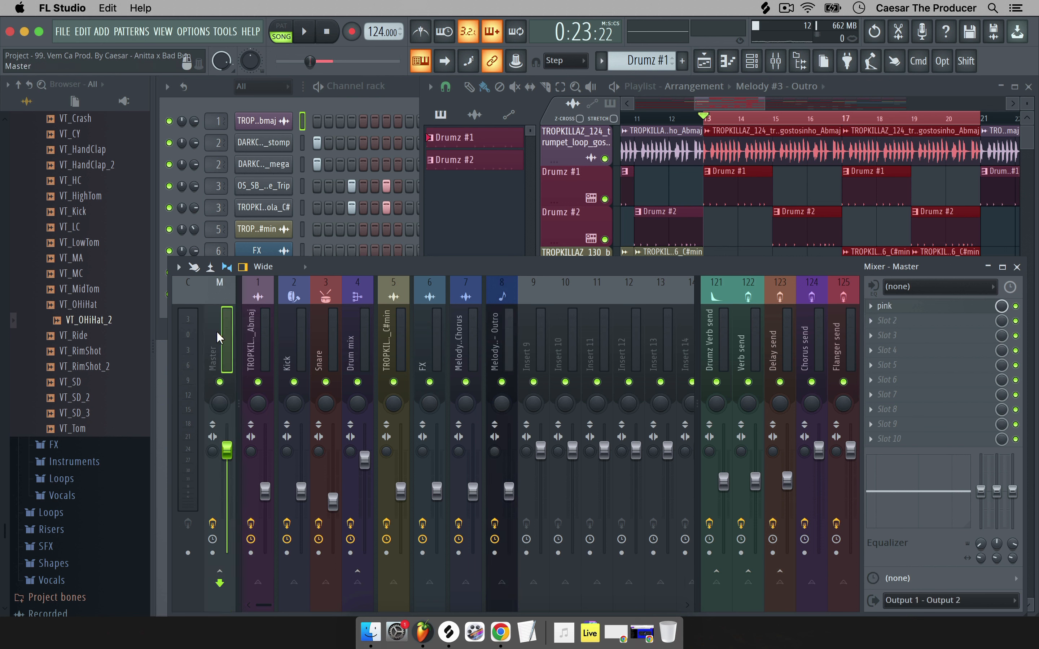